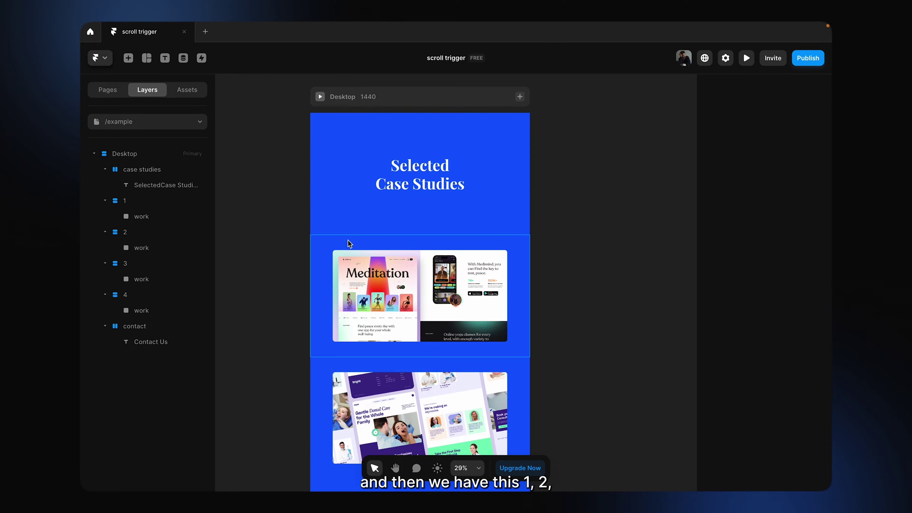
Step: Select each of the four case-study stacks in turn to inspect them
click(325, 241)
scroll(332, 303, down, 2)
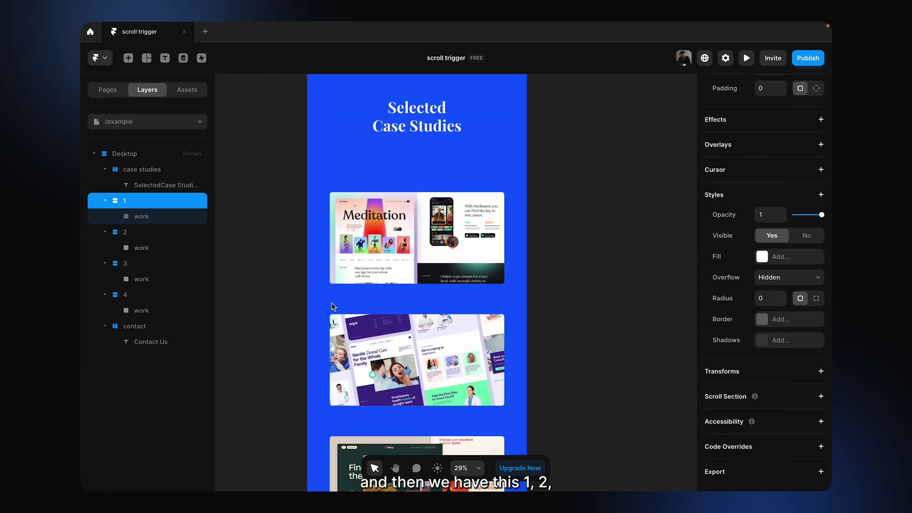
click(318, 319)
scroll(316, 333, down, 2)
click(310, 373)
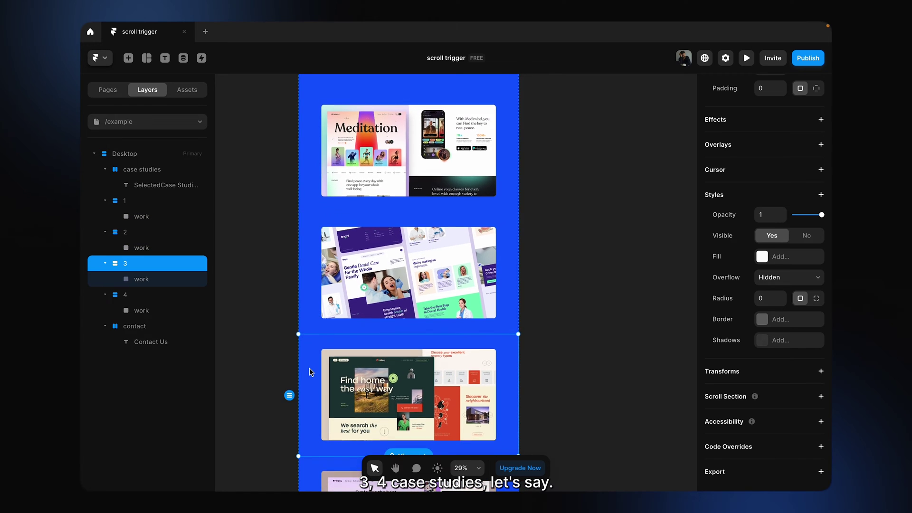
scroll(309, 376, down, 2)
click(312, 430)
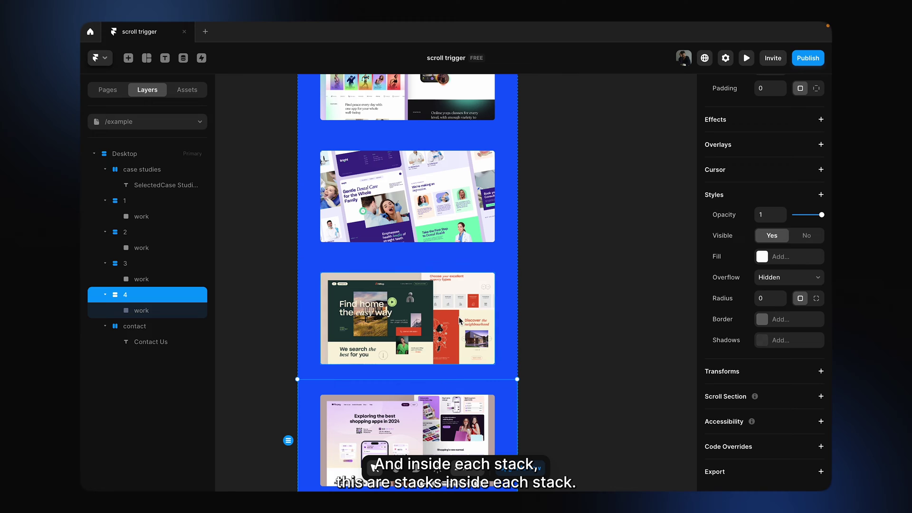
scroll(459, 322, up, 2)
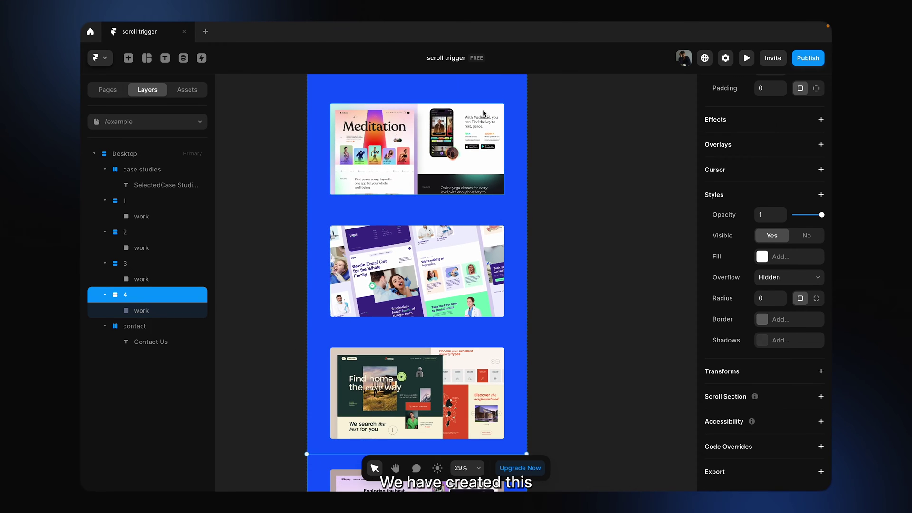
Step: Select the Meditation, dental and Find home case-study images inside the stacks
click(433, 131)
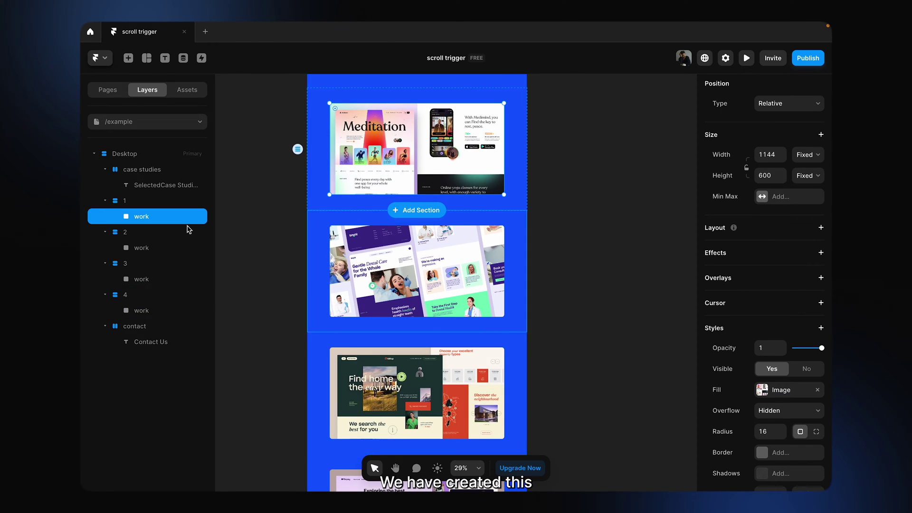
click(455, 284)
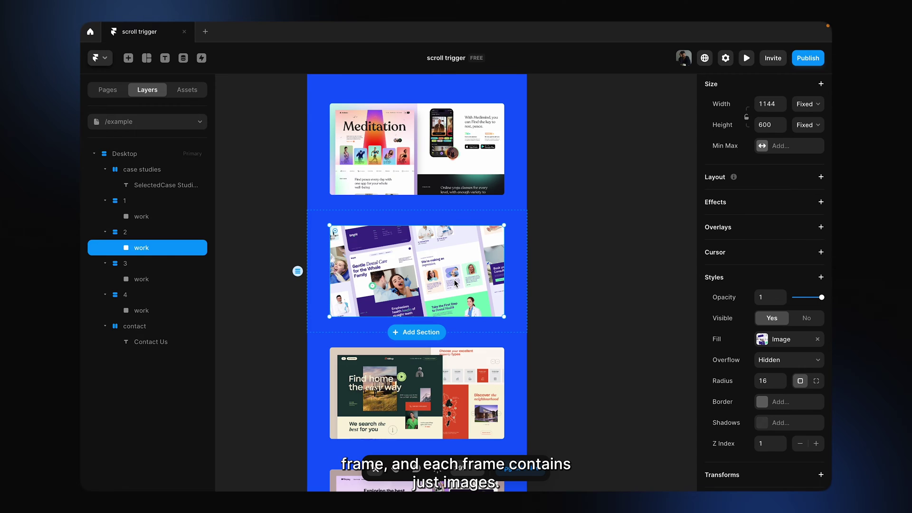
click(486, 396)
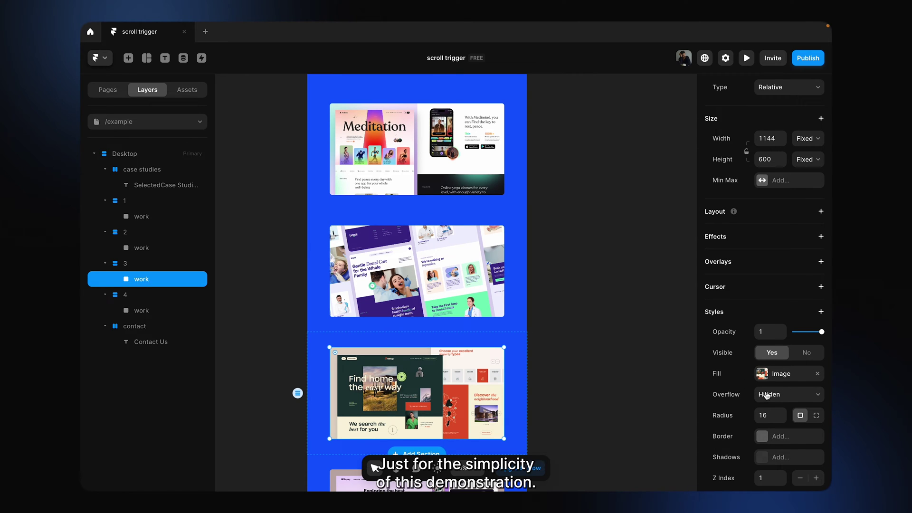
scroll(587, 350, up, 3)
scroll(587, 350, down, 2)
scroll(587, 350, down, 2)
scroll(587, 350, down, 2)
scroll(587, 350, up, 4)
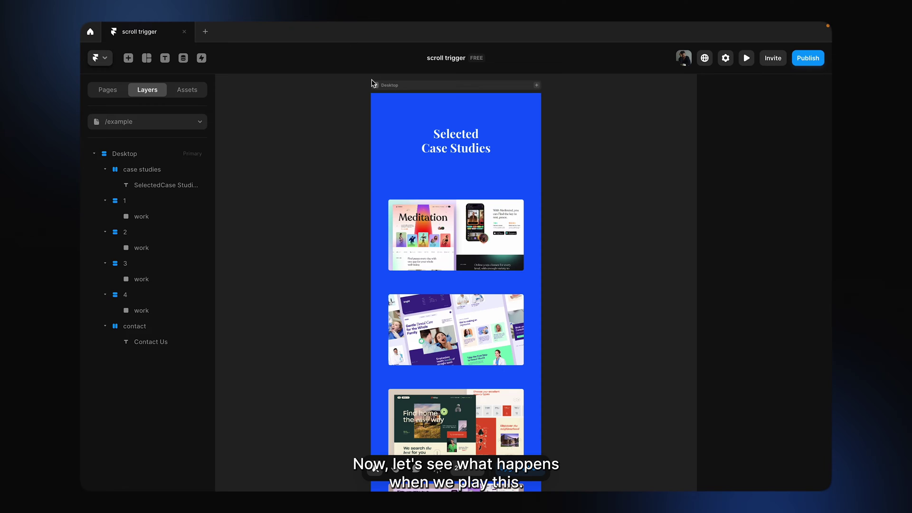
Step: Preview the page, scroll up and down to test it, then return to editing
key(super+p)
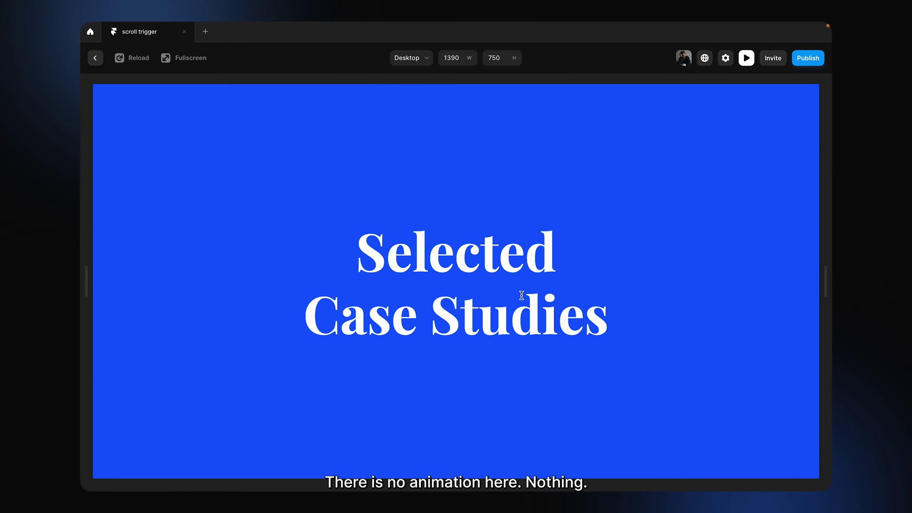
scroll(521, 296, down, 15)
scroll(522, 295, down, 15)
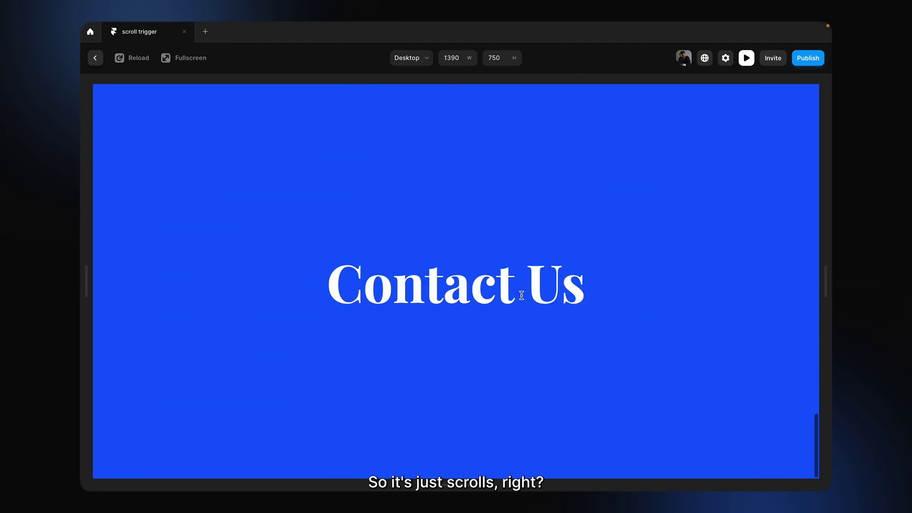
scroll(522, 295, up, 15)
scroll(522, 296, up, 2)
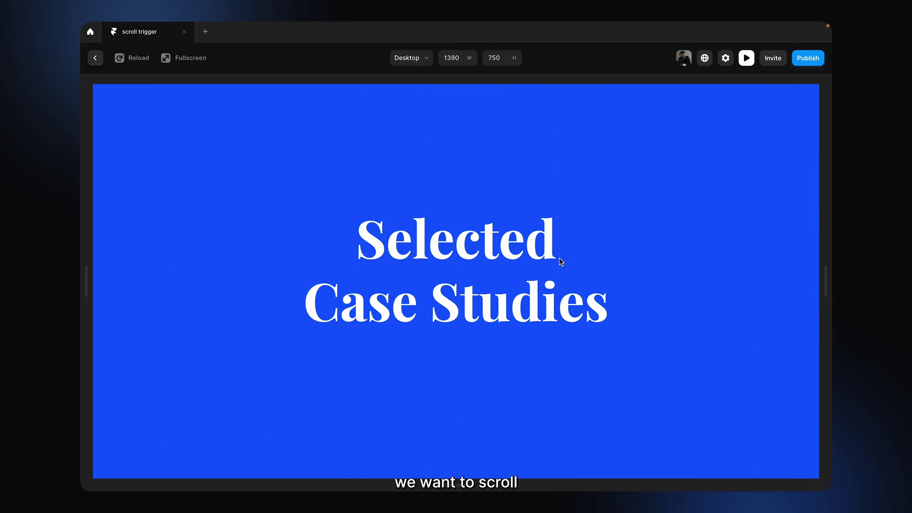
scroll(525, 288, down, 6)
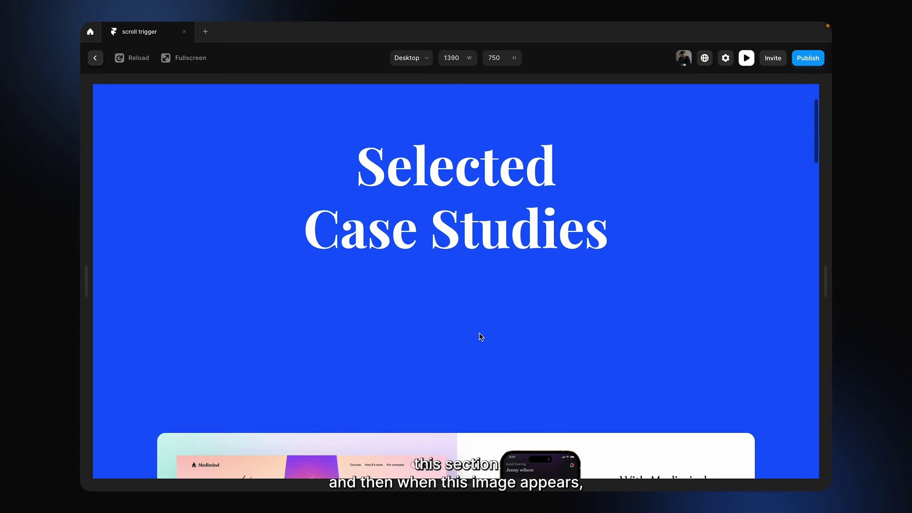
scroll(548, 360, down, 3)
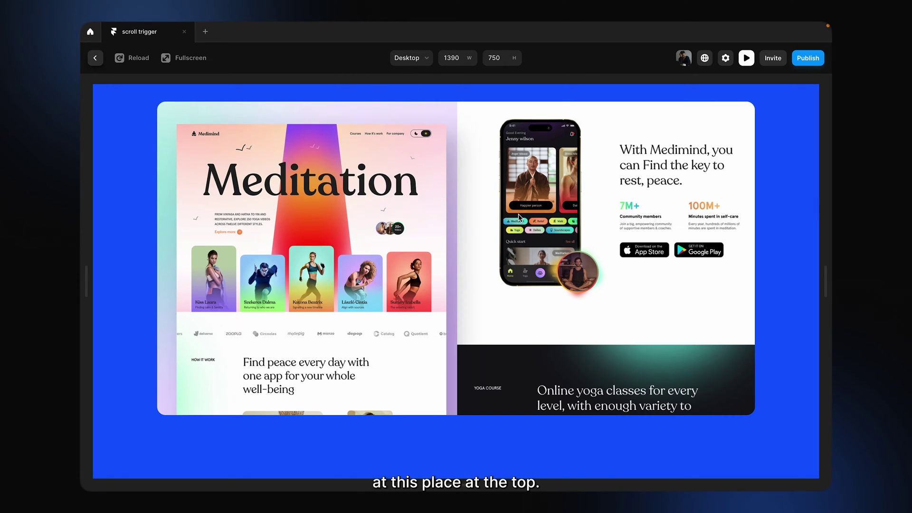
scroll(518, 214, down, 4)
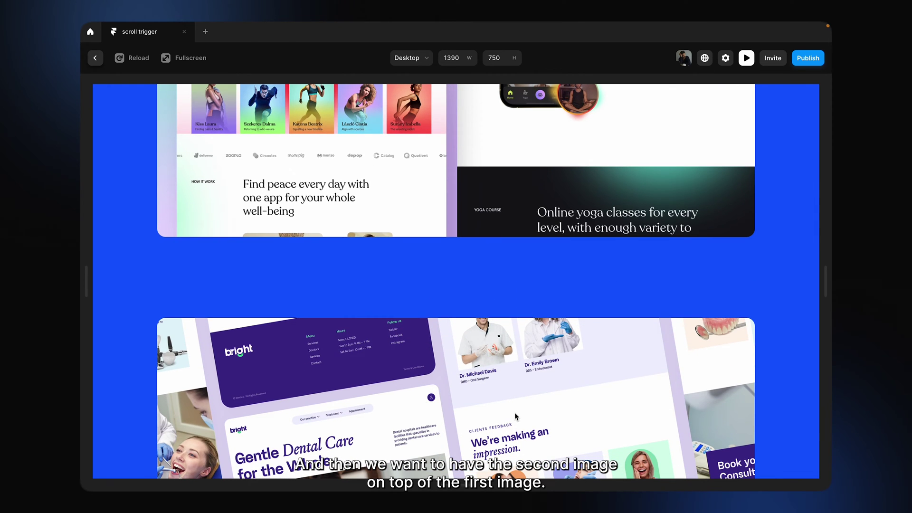
scroll(514, 412, up, 3)
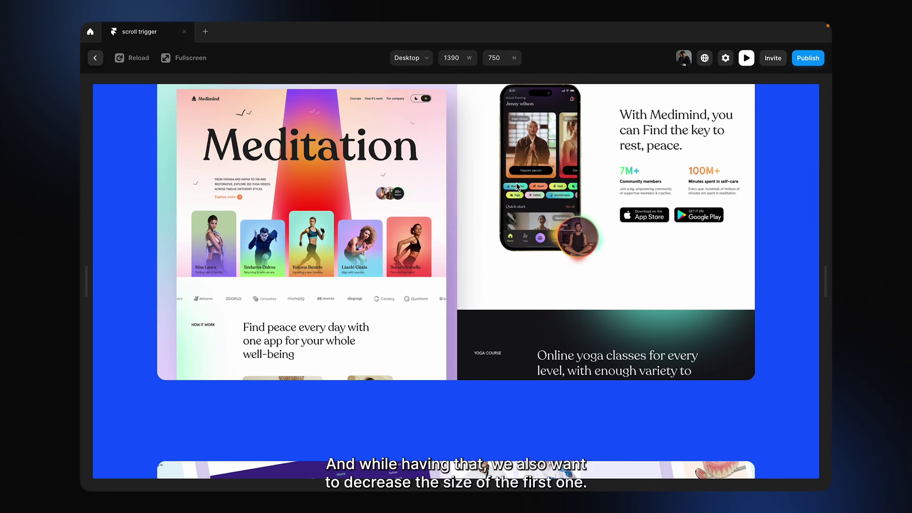
scroll(517, 187, up, 2)
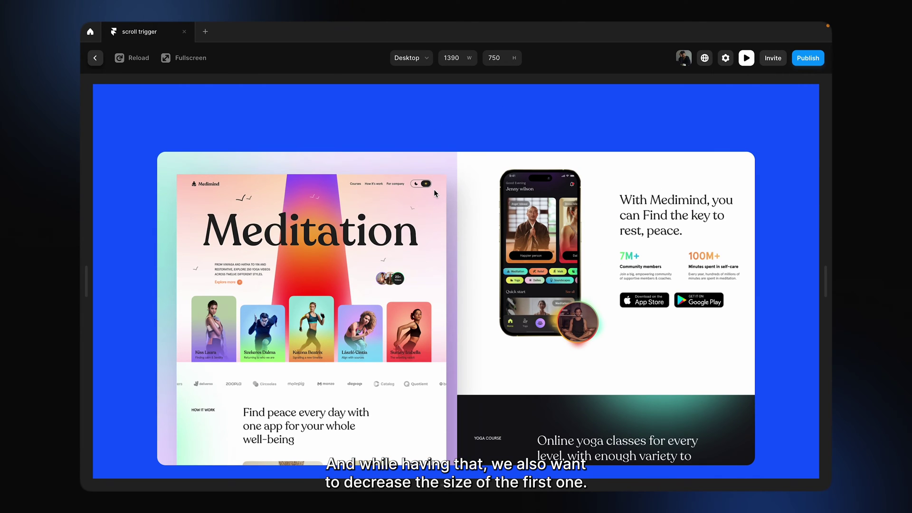
click(98, 56)
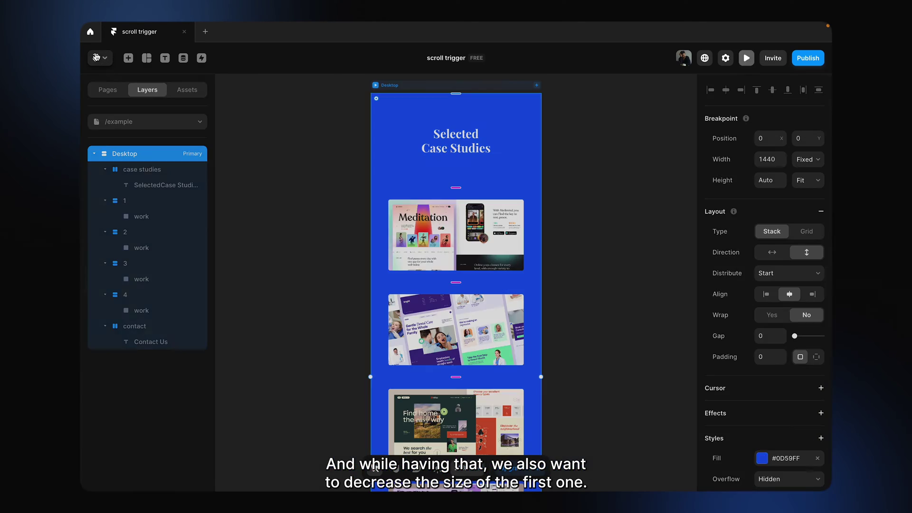
Step: Make stack 1 Sticky at Top 0 with a 100vh height
click(333, 194)
click(533, 217)
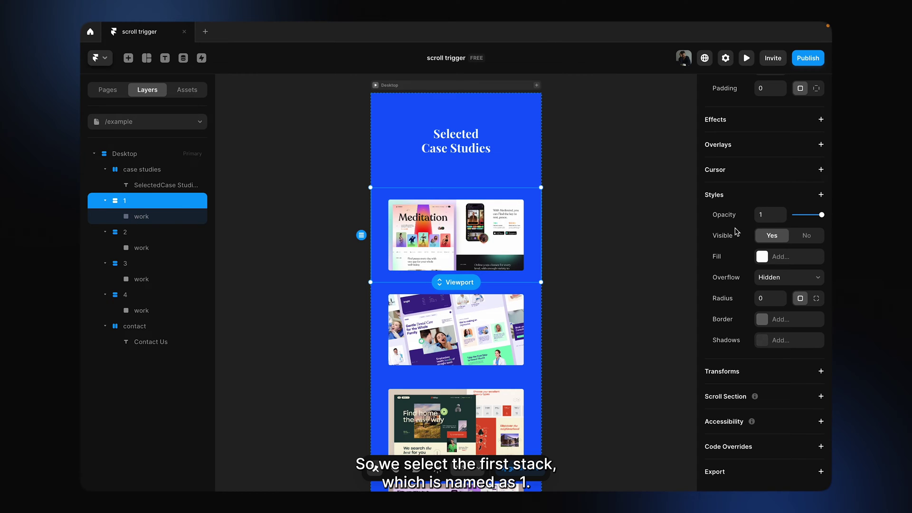
scroll(776, 230, up, 7)
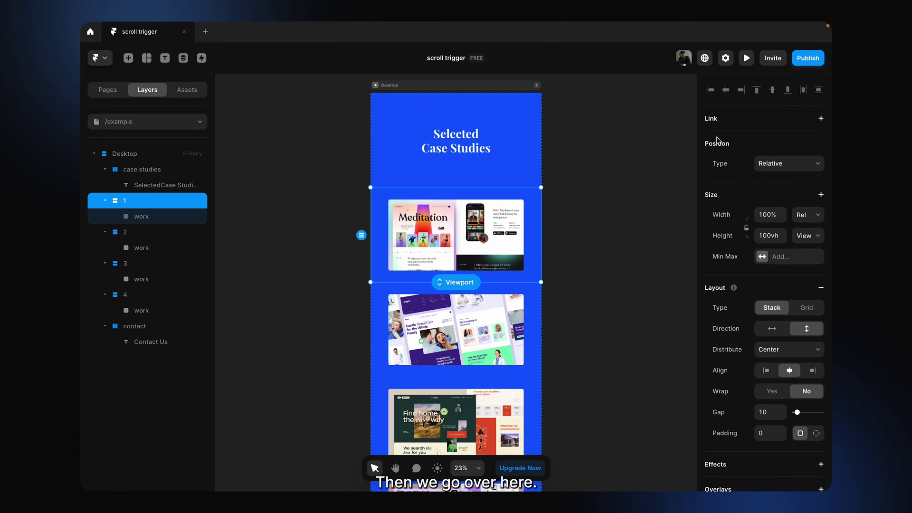
click(787, 166)
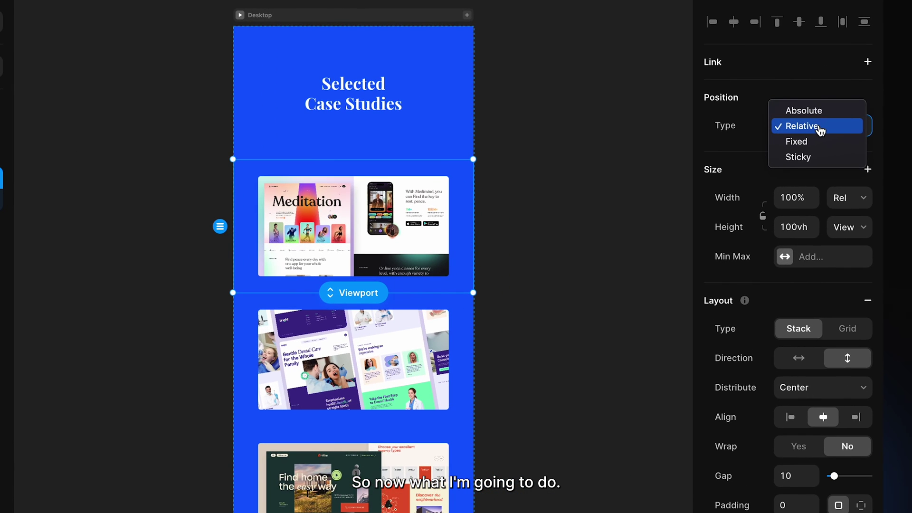
click(818, 157)
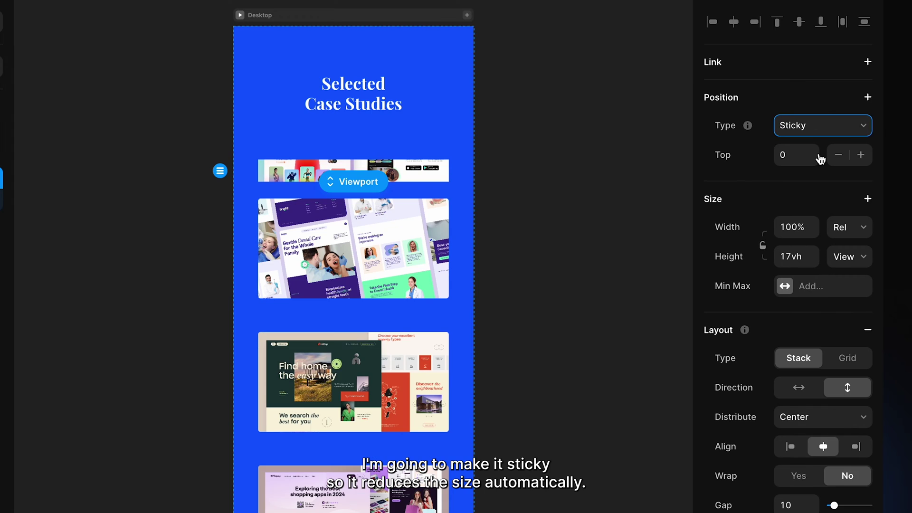
click(798, 257)
text(100)
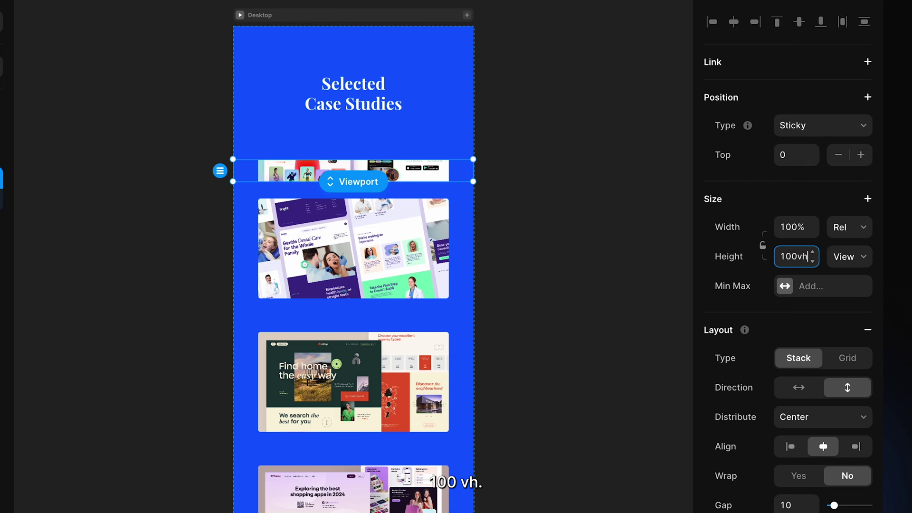
key(Return)
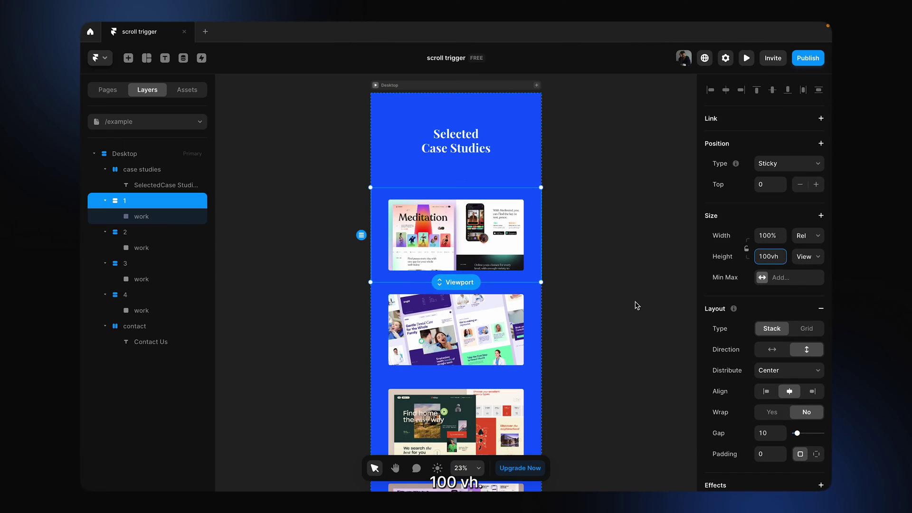
click(611, 328)
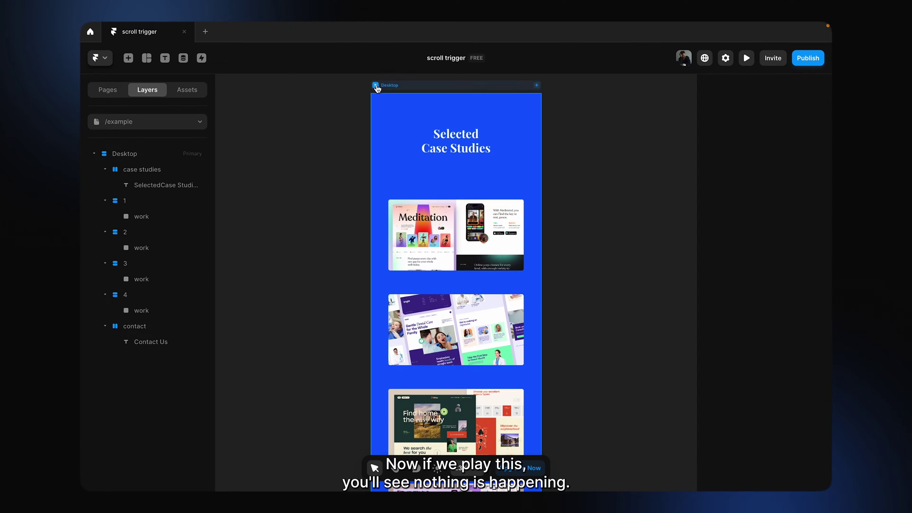
click(376, 86)
scroll(531, 329, down, 8)
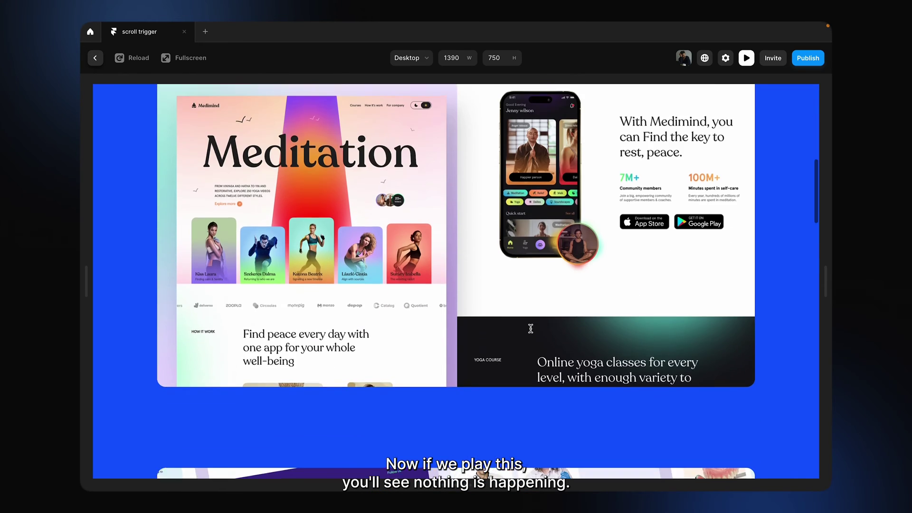
scroll(531, 329, up, 10)
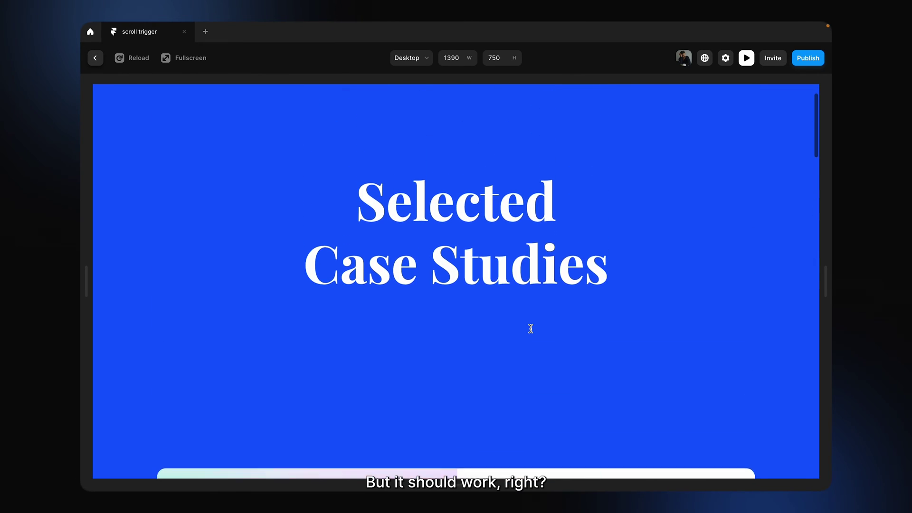
scroll(531, 329, down, 6)
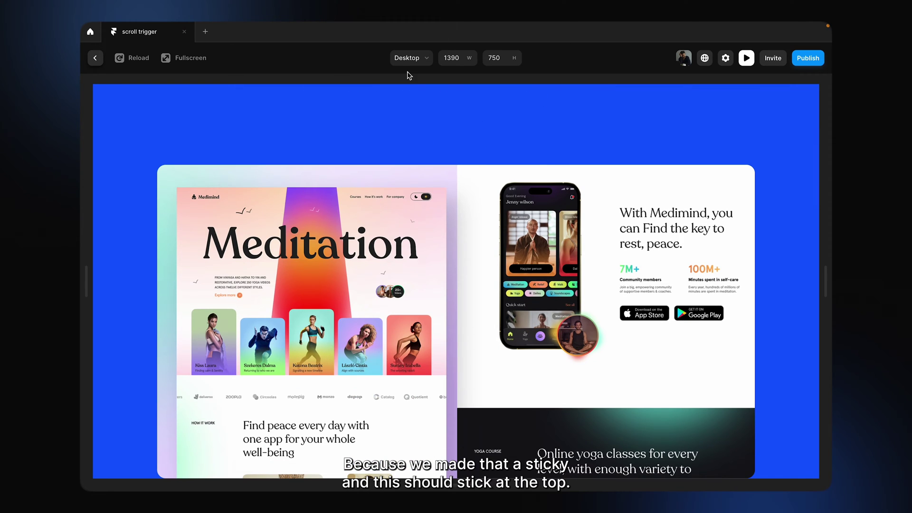
click(95, 57)
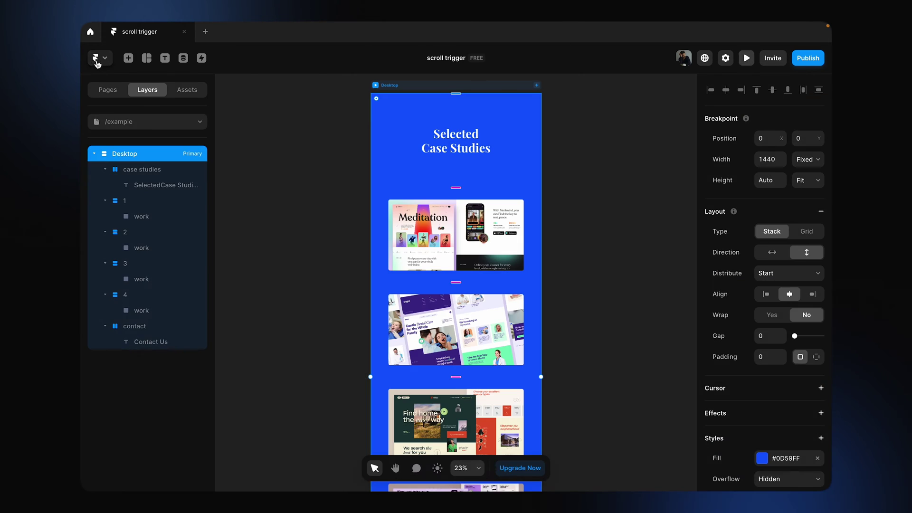
Step: Switch the Desktop frame's Overflow from Hidden to Visible
click(596, 156)
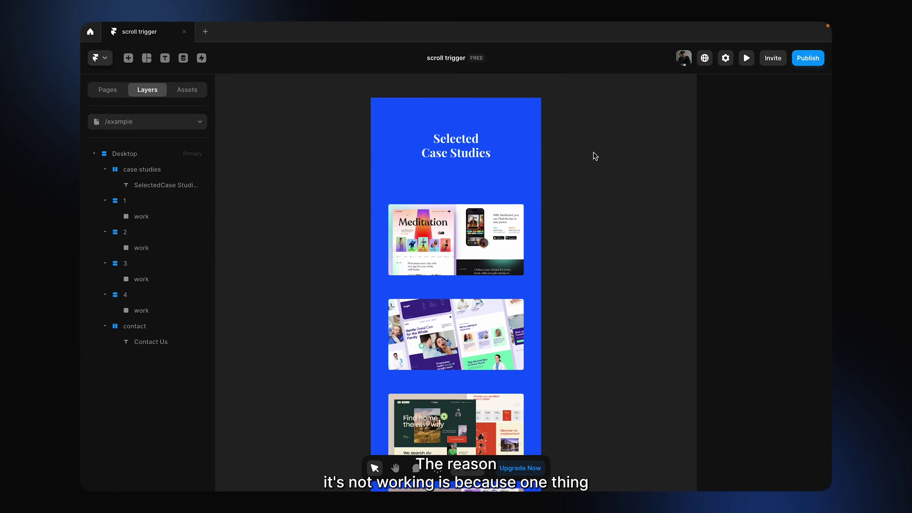
scroll(504, 115, up, 1)
click(405, 108)
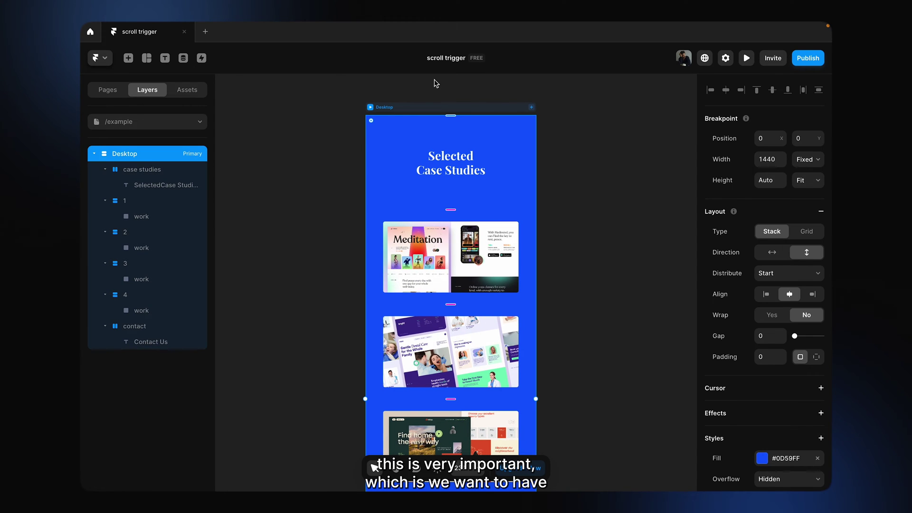
scroll(827, 270, down, 3)
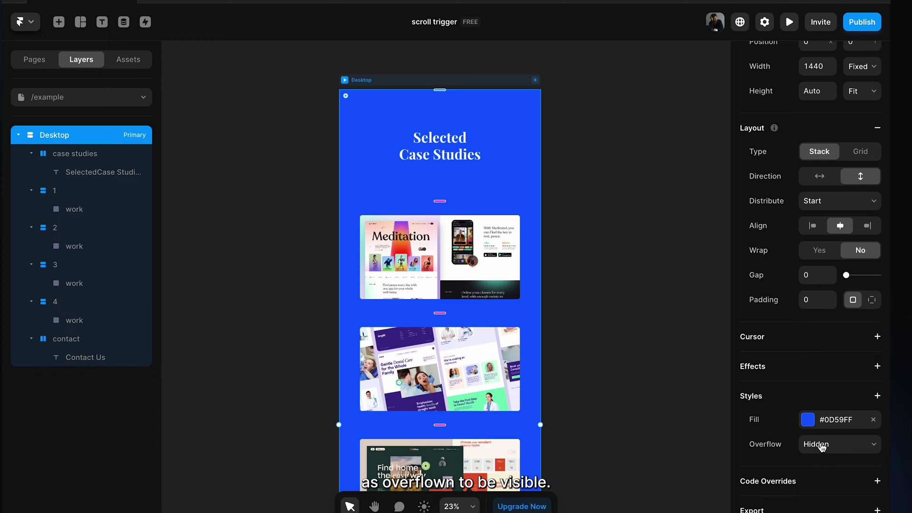
click(814, 445)
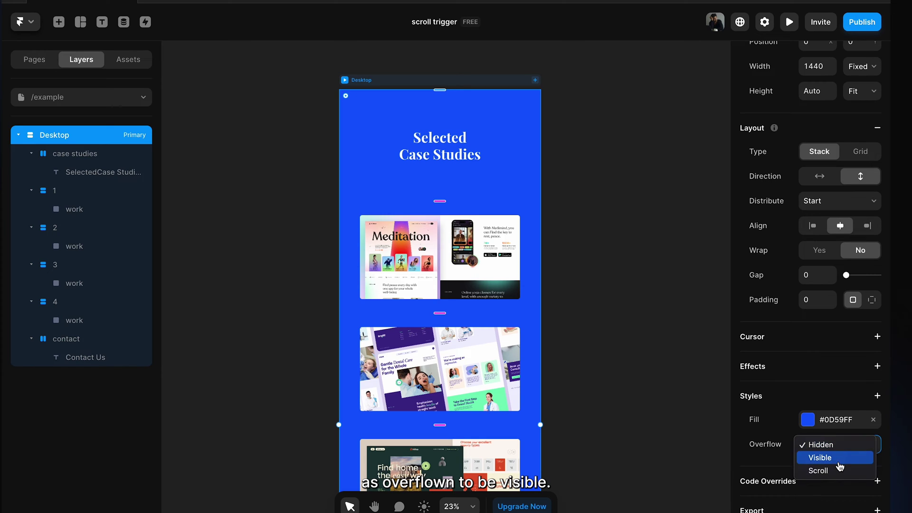
click(839, 459)
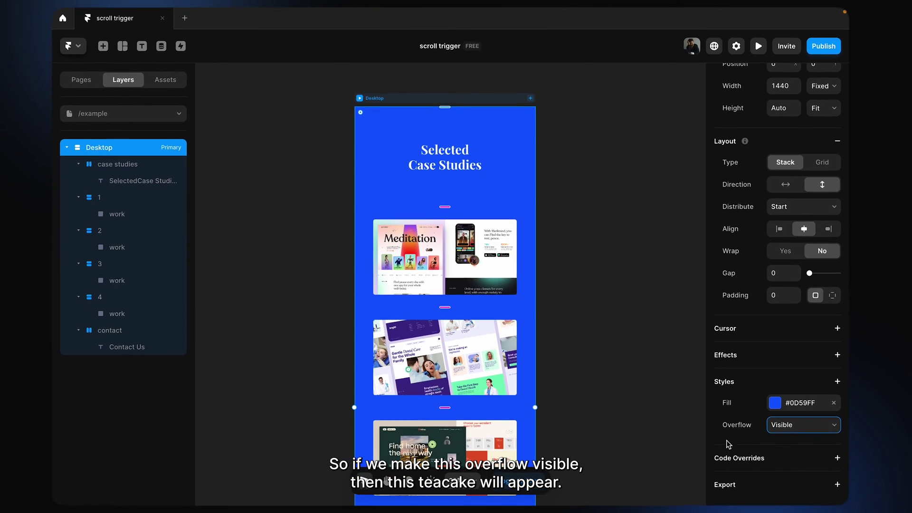
click(609, 298)
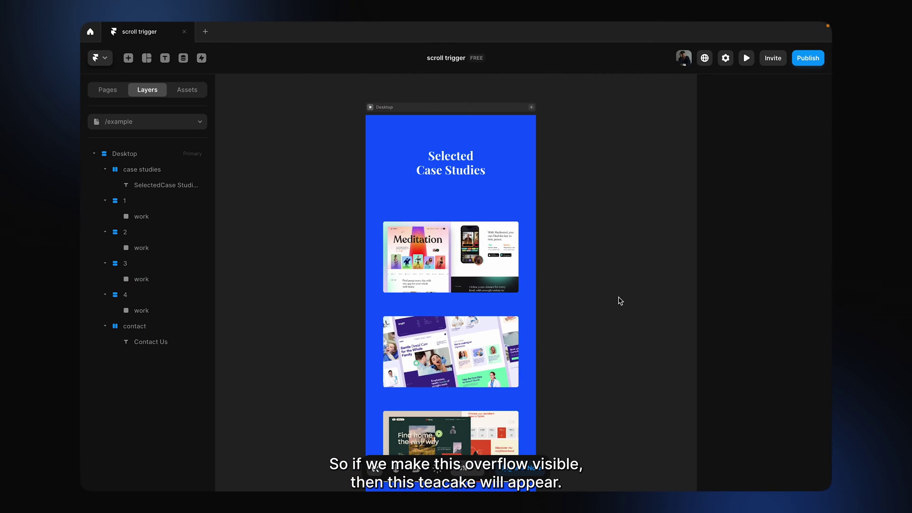
click(370, 107)
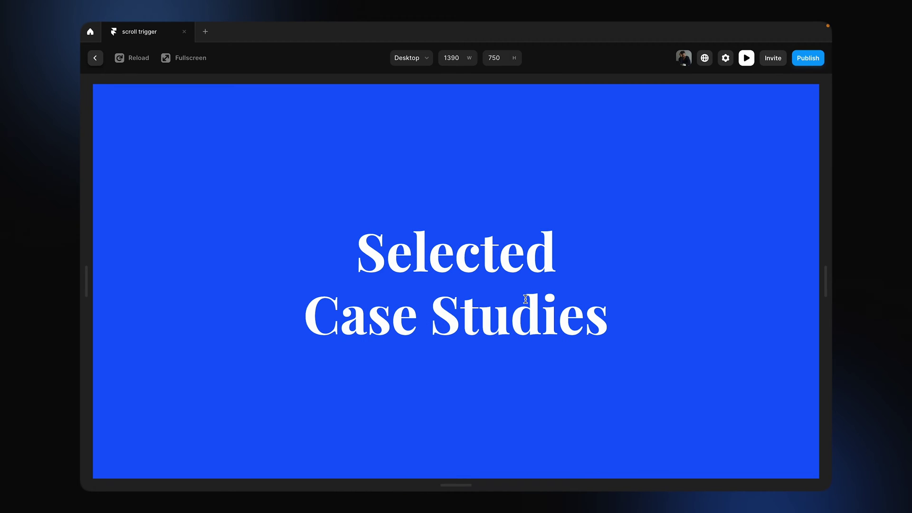
scroll(525, 299, down, 10)
scroll(526, 299, down, 3)
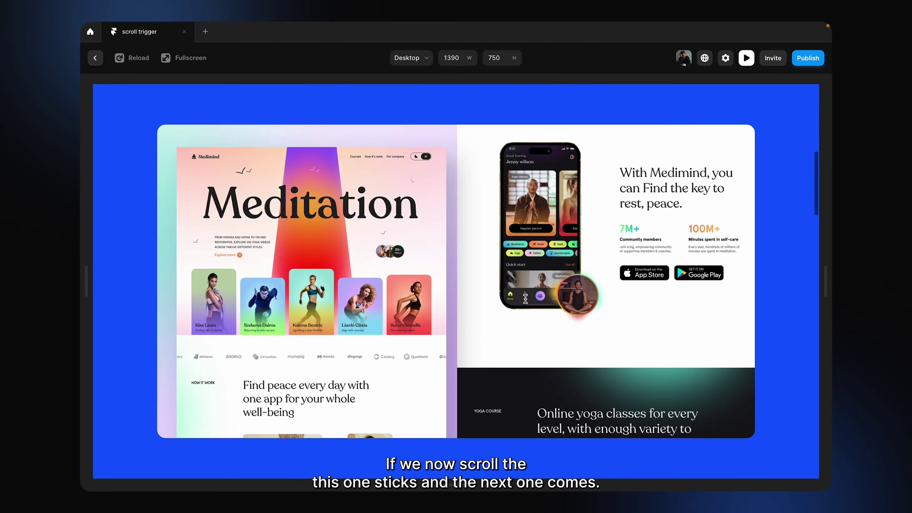
scroll(525, 299, down, 5)
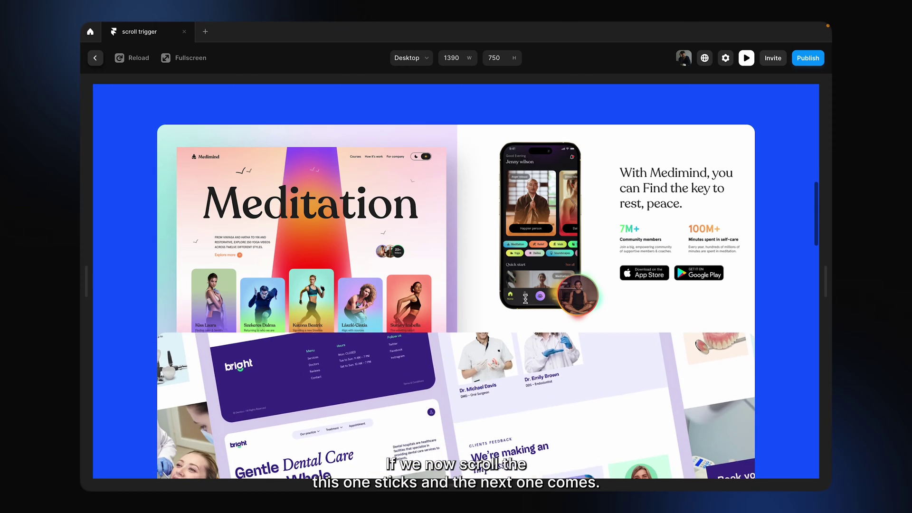
scroll(525, 299, down, 10)
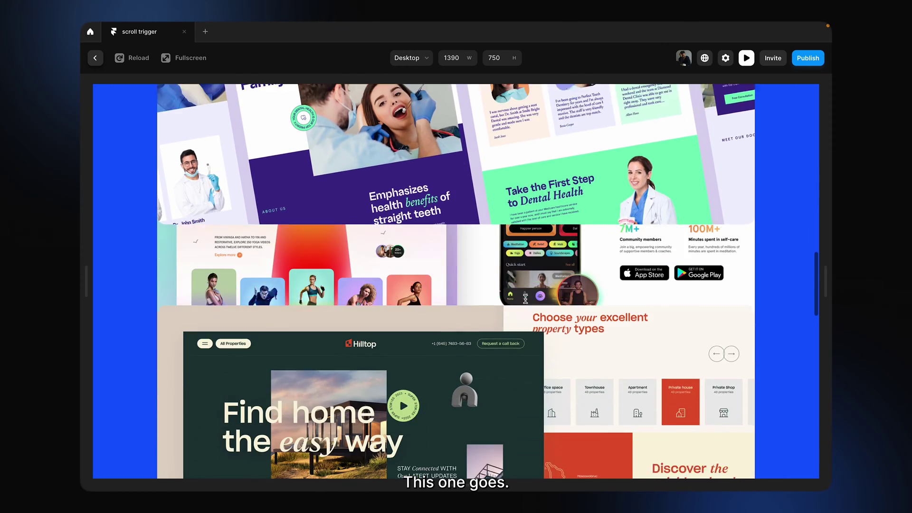
scroll(525, 299, down, 10)
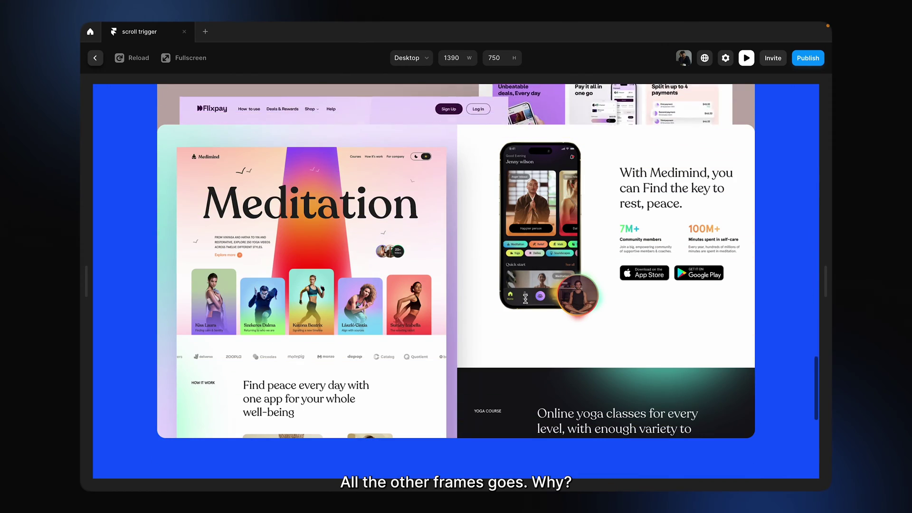
scroll(525, 299, up, 20)
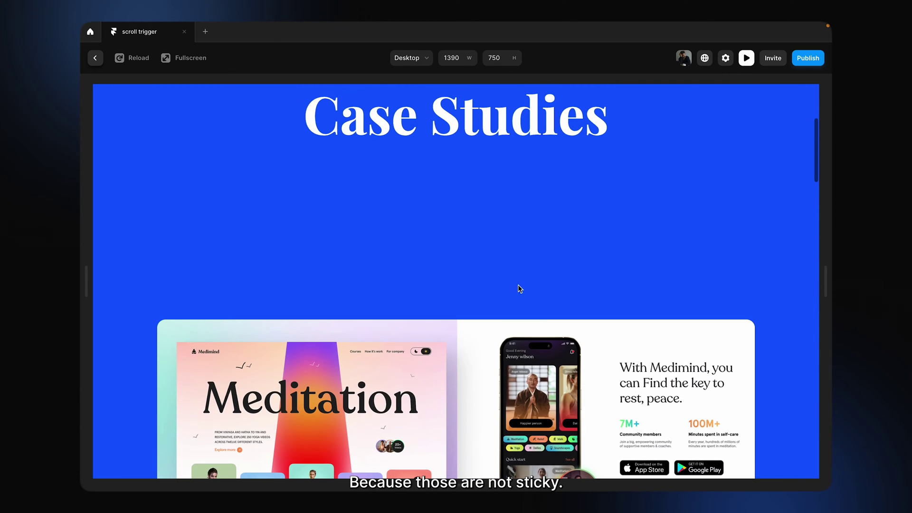
click(95, 58)
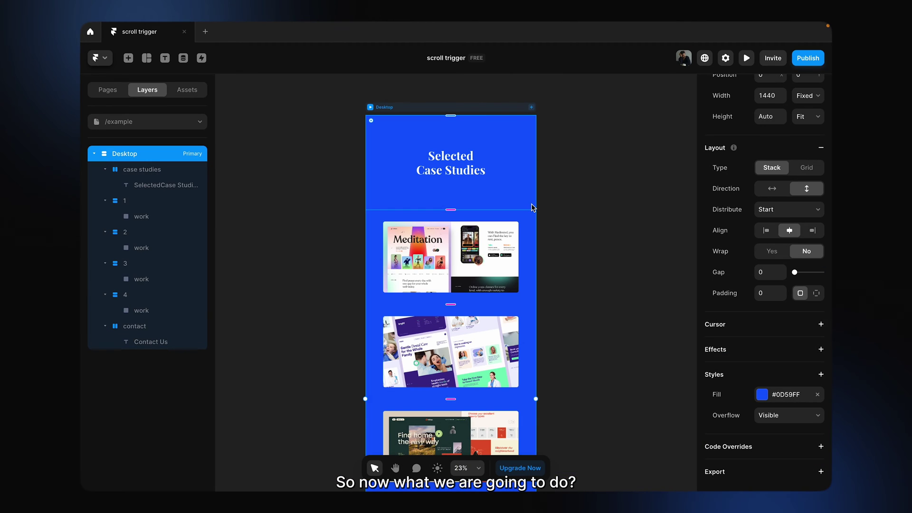
Step: Select case-study frames 2 and 3 together, leaving frame 4 out
click(529, 338)
scroll(529, 340, down, 3)
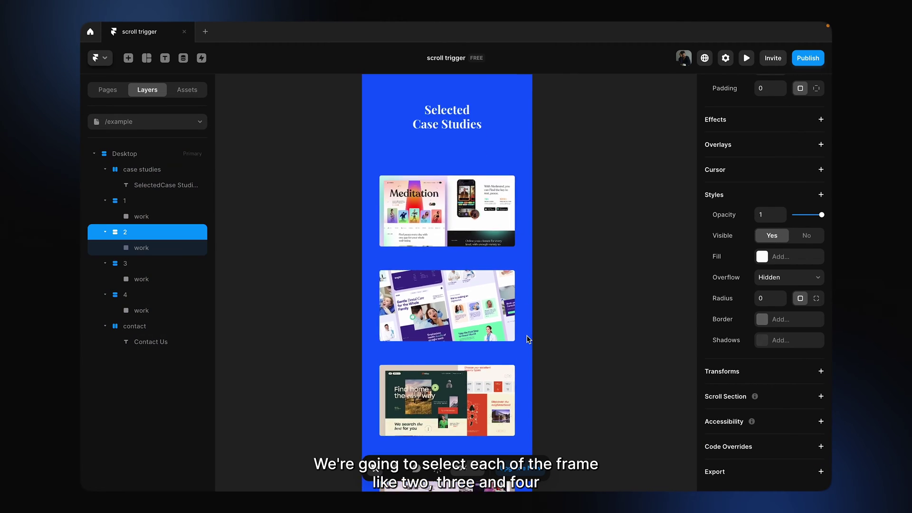
shift+click(532, 368)
scroll(532, 369, down, 3)
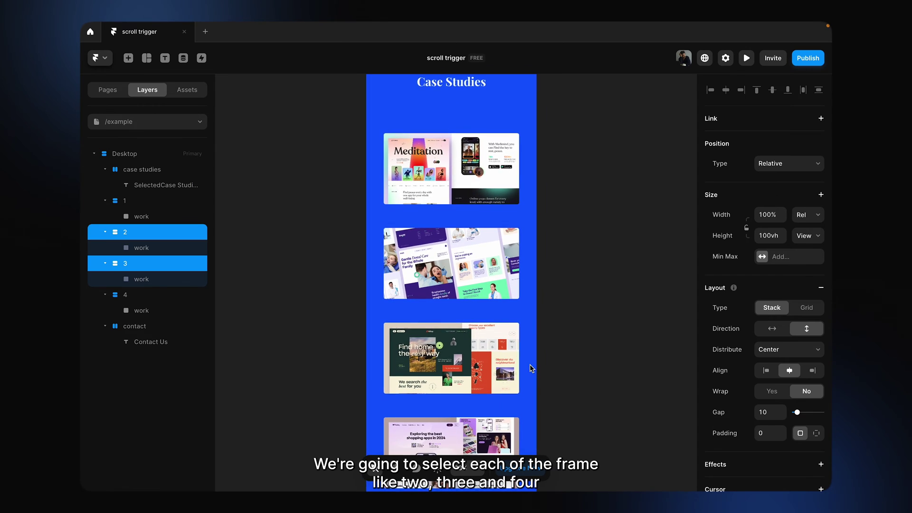
shift+click(528, 387)
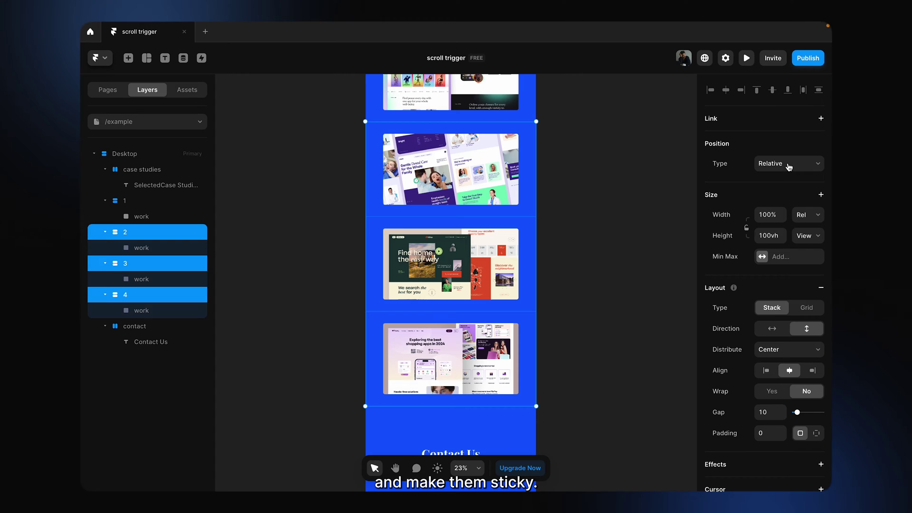
shift+click(526, 364)
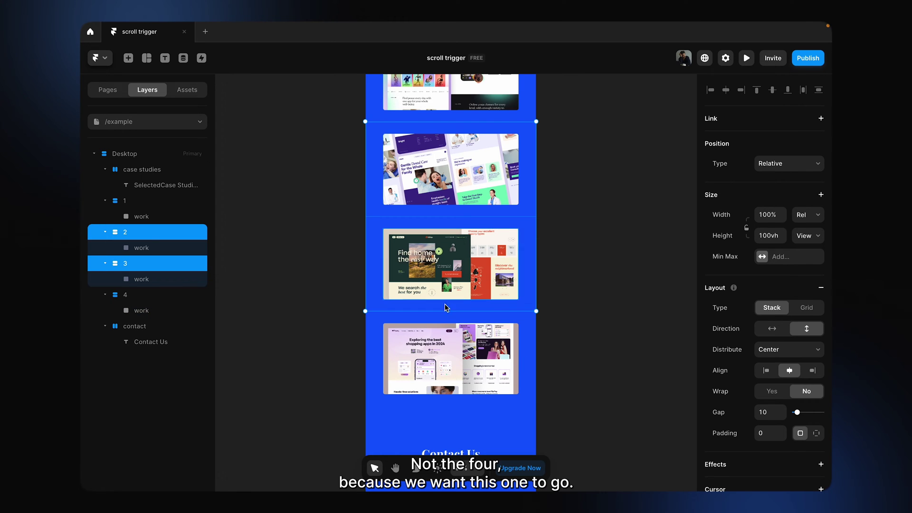
Step: Set frames 2 and 3 to Sticky at Top 0 with a 100vh height
click(788, 163)
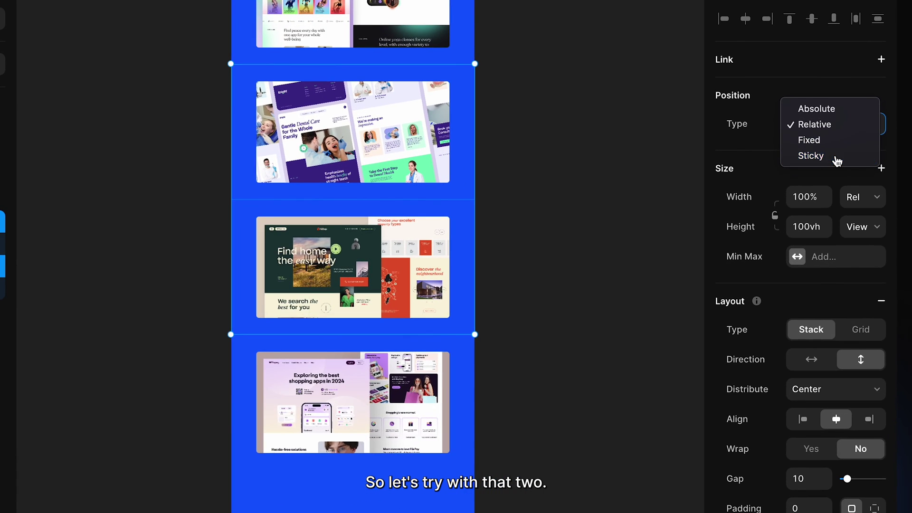
click(811, 156)
scroll(620, 262, up, 3)
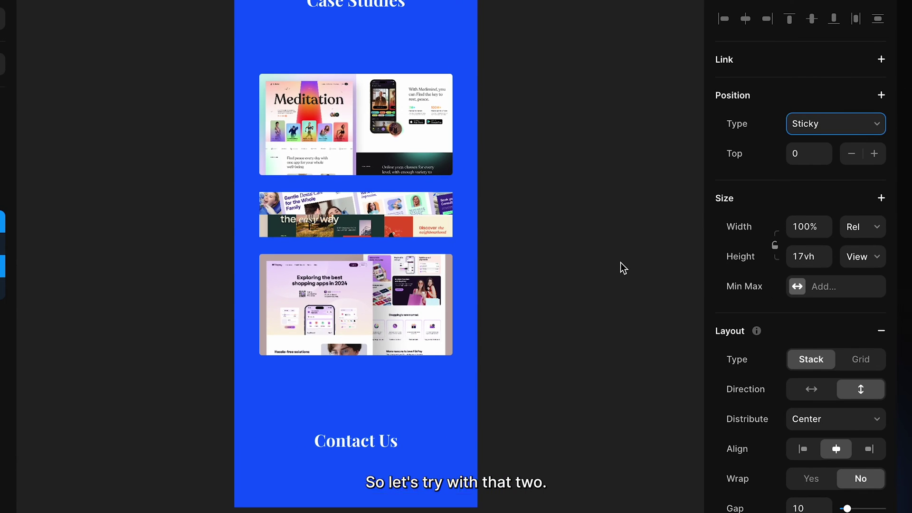
click(809, 257)
text(100)
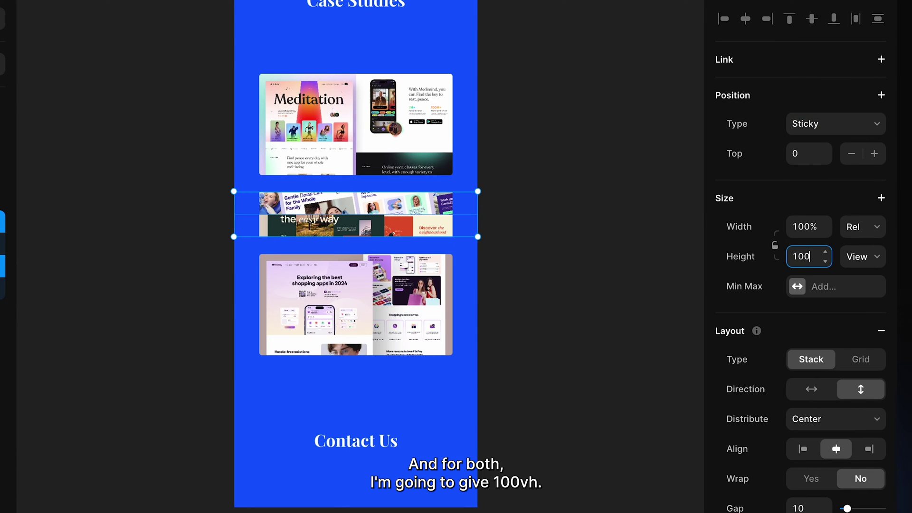
key(Return)
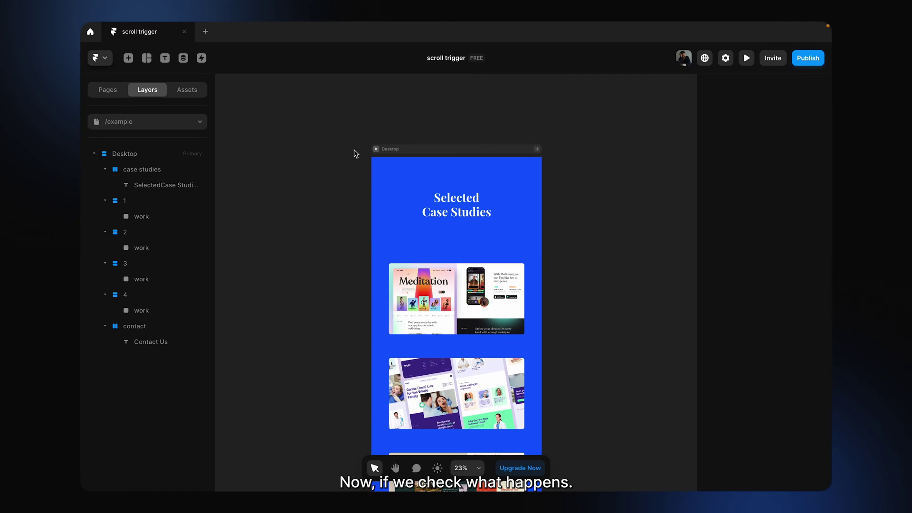
click(376, 149)
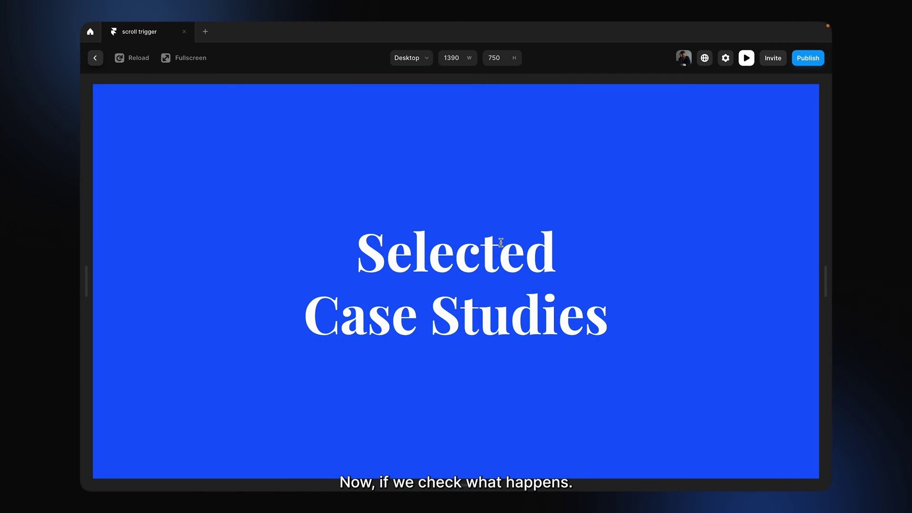
scroll(516, 316, down, 5)
scroll(516, 317, down, 5)
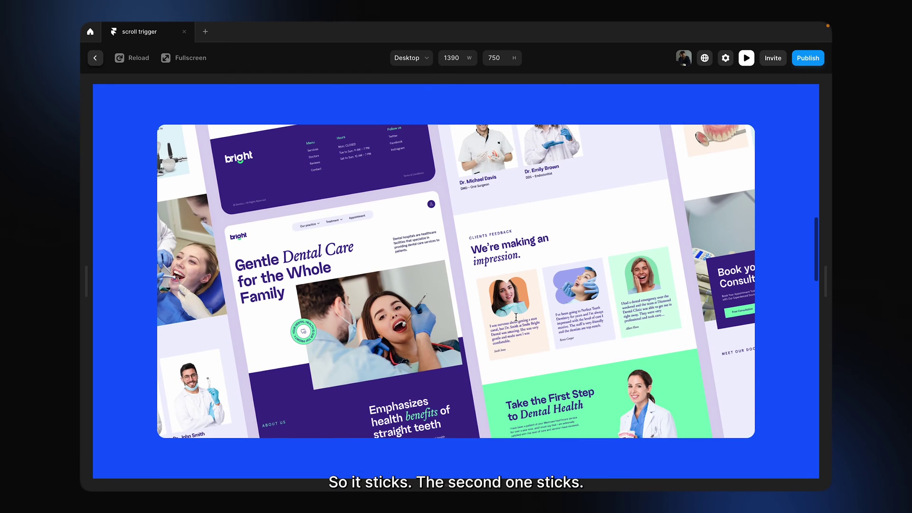
scroll(516, 317, down, 5)
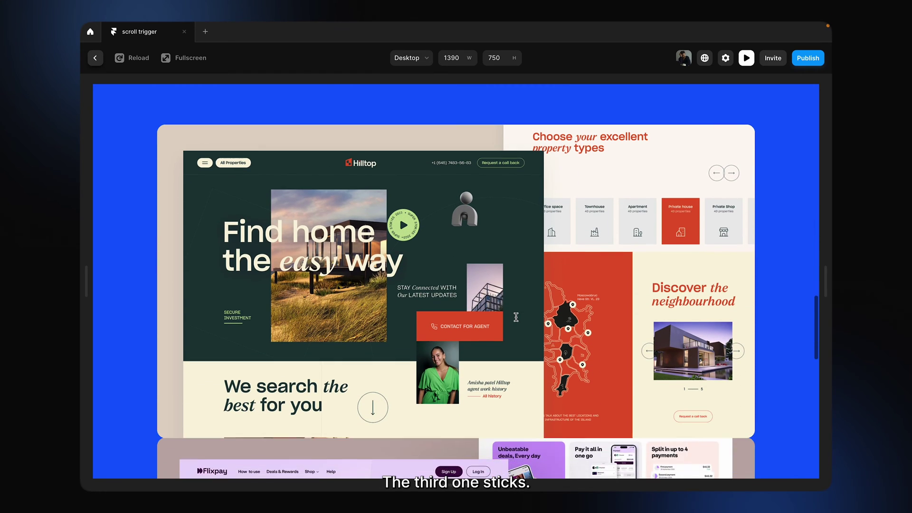
scroll(516, 317, down, 5)
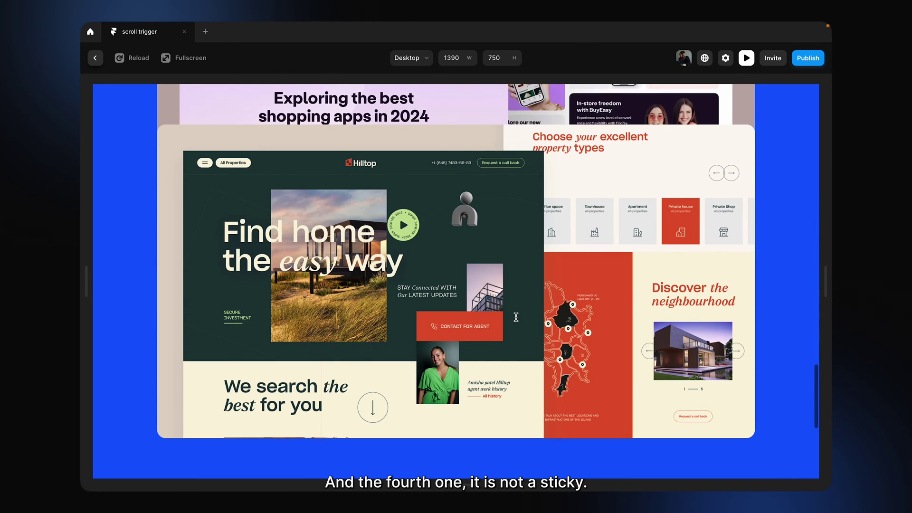
scroll(516, 317, up, 10)
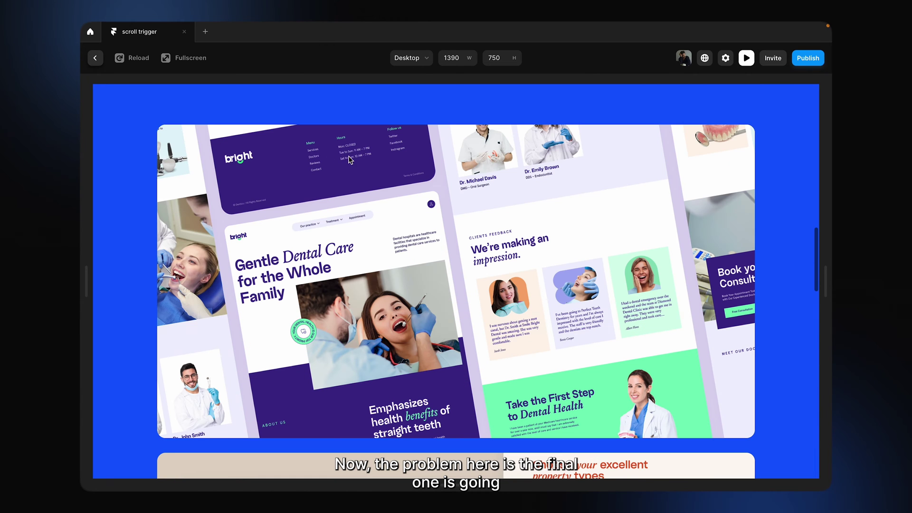
click(95, 58)
Step: Add a Z Index of 1 to the case studies section
scroll(514, 298, down, 5)
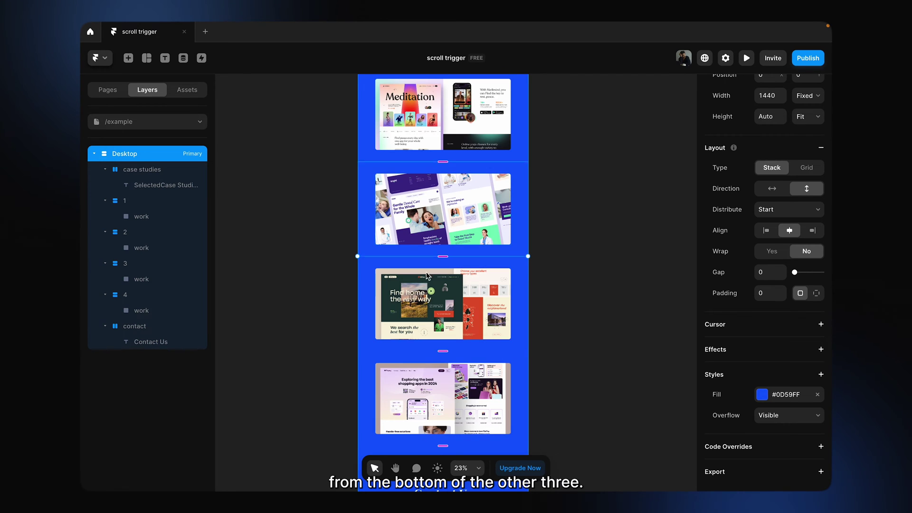
click(584, 304)
scroll(585, 305, up, 3)
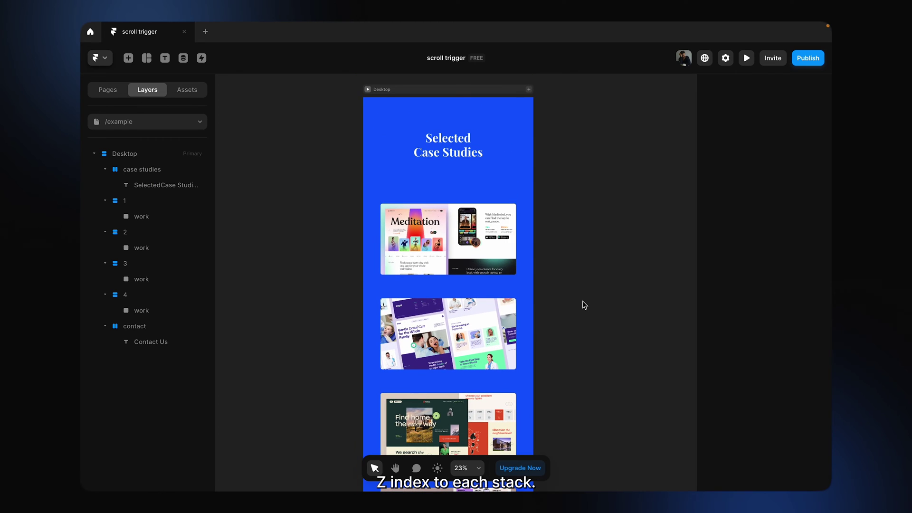
click(403, 92)
click(511, 151)
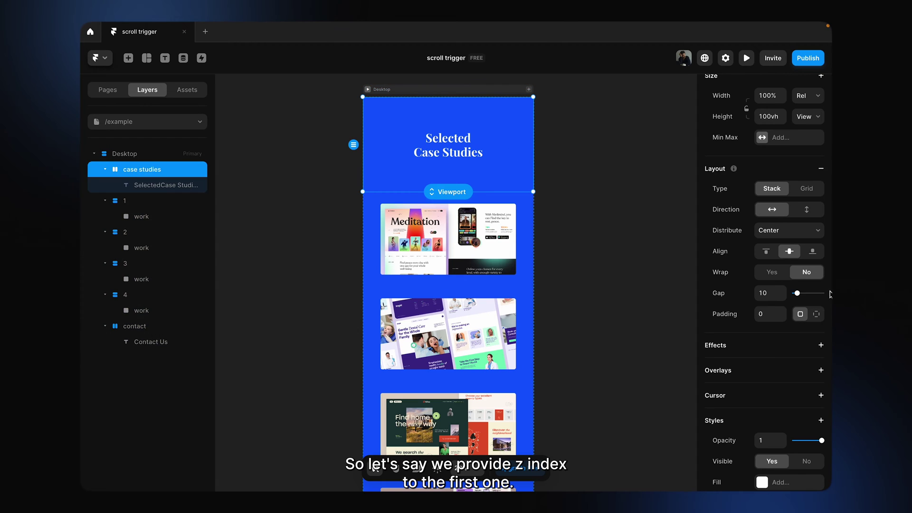
scroll(829, 294, down, 5)
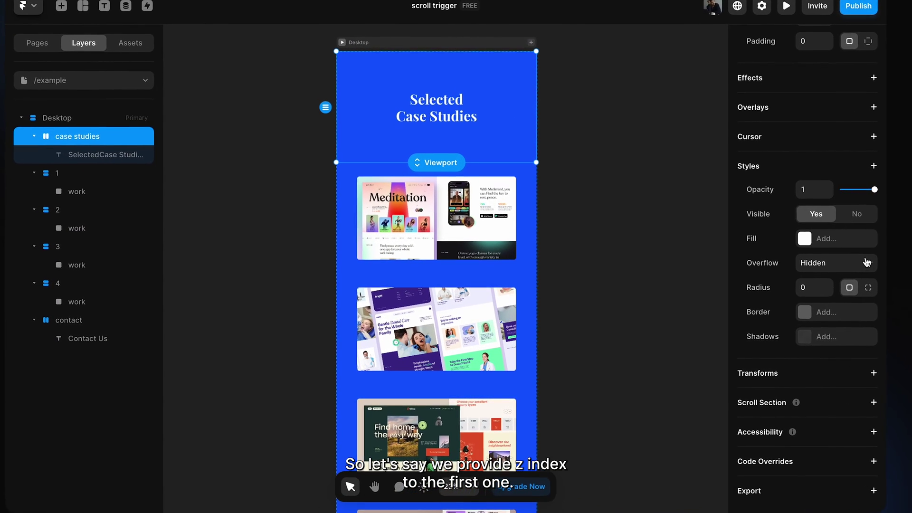
click(888, 158)
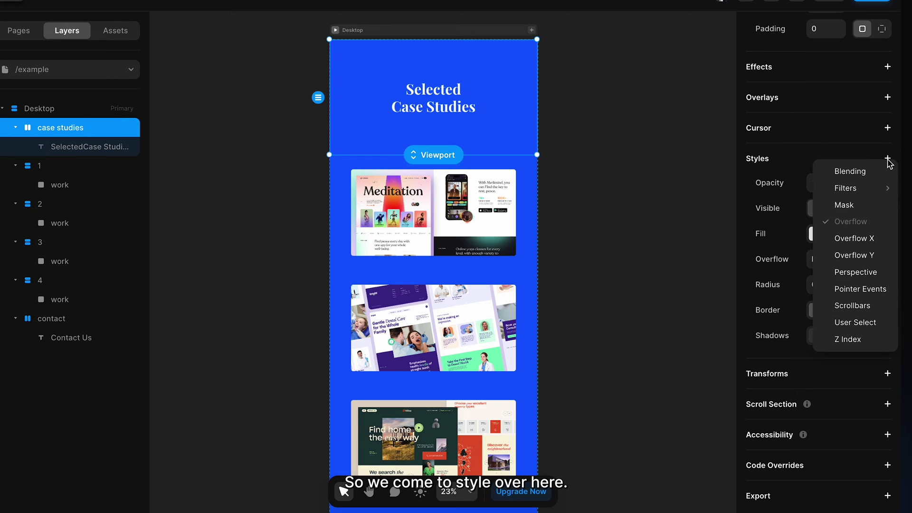
click(848, 338)
click(820, 363)
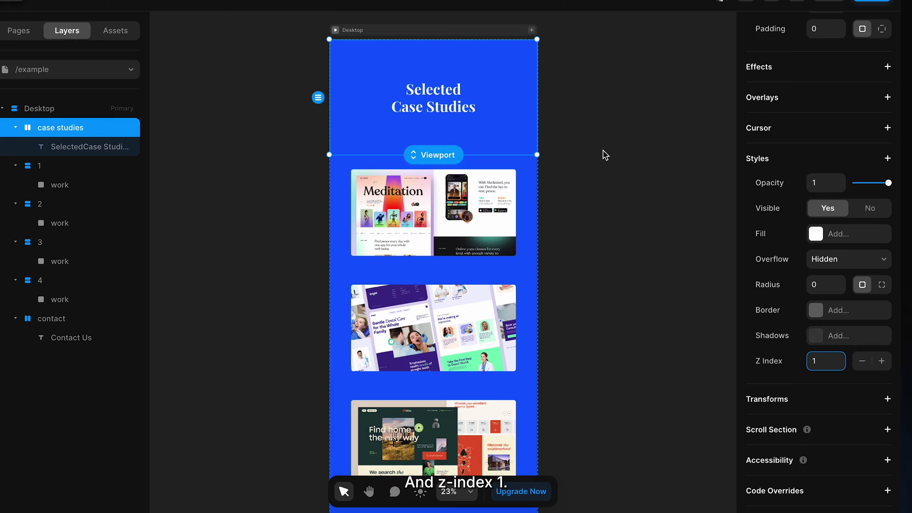
Step: Give case-study frame 1 Z Index 2 and frame 2 Z Index 3
click(532, 223)
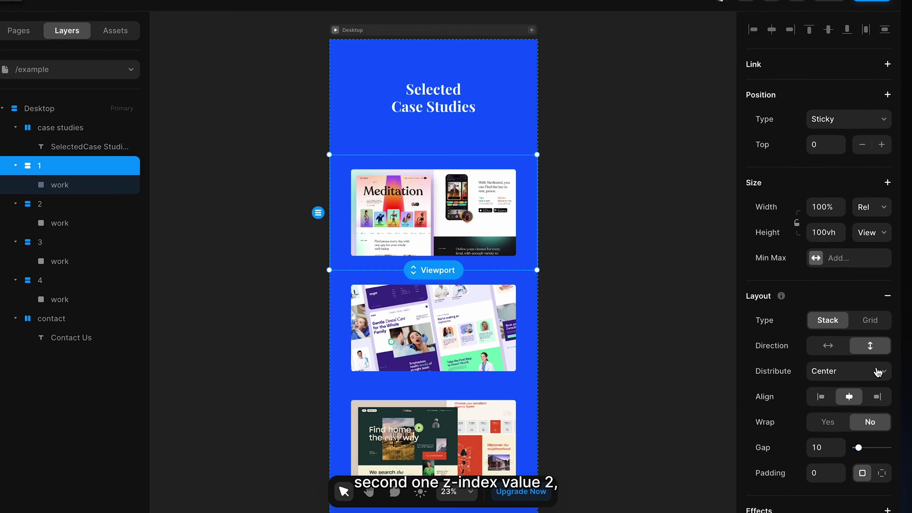
scroll(880, 373, down, 6)
click(888, 277)
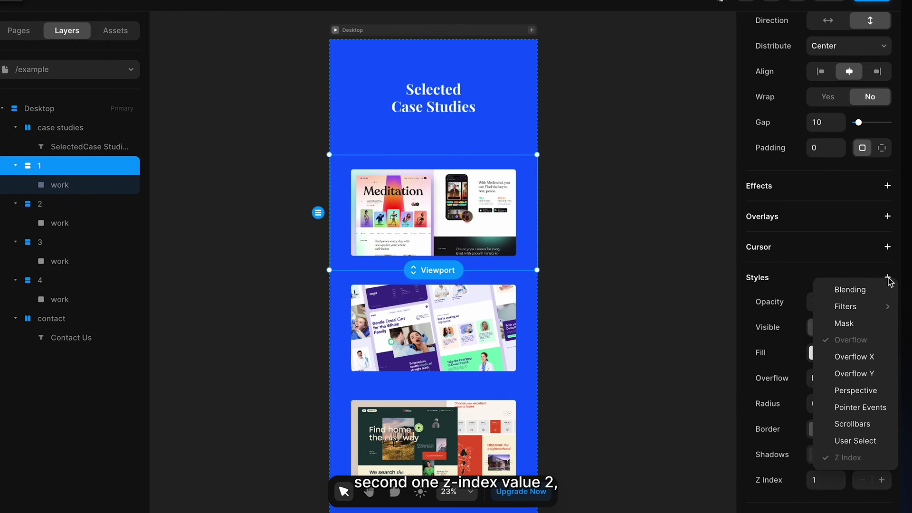
click(818, 483)
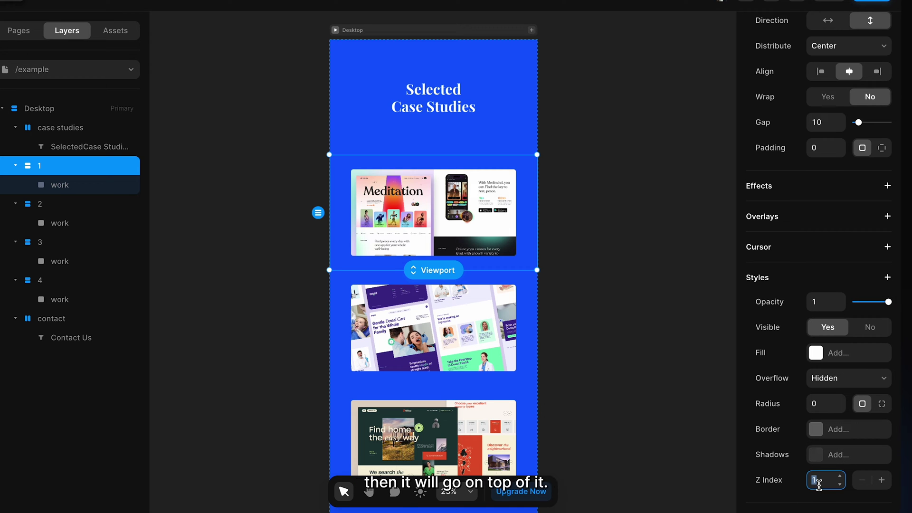
click(538, 365)
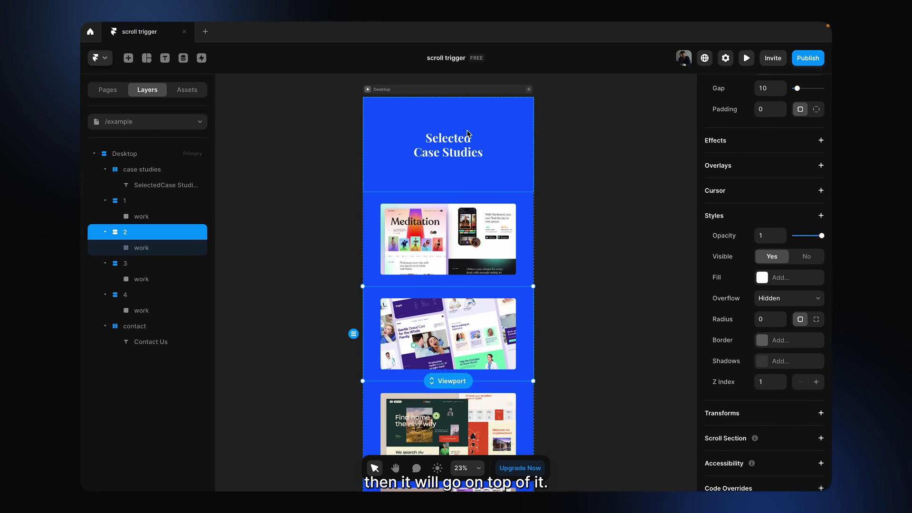
click(768, 384)
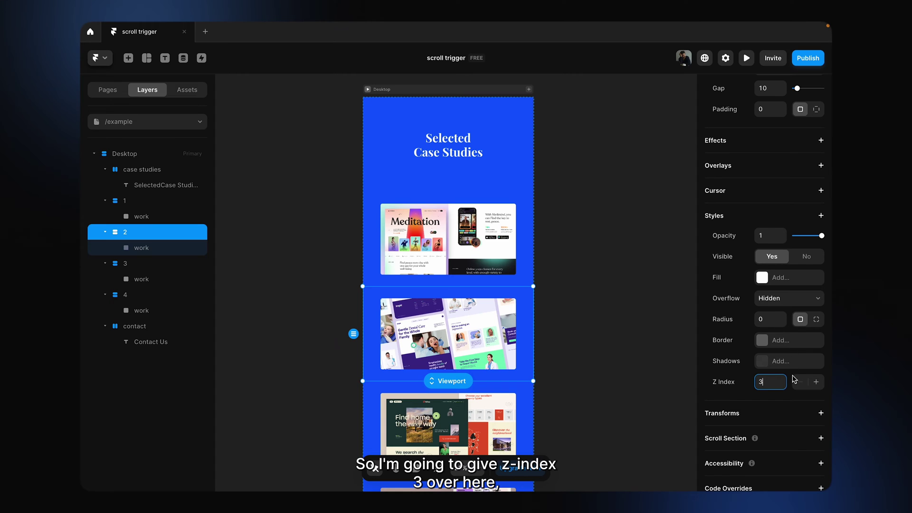
Step: Set case-study frame 3's Z Index to 4
scroll(625, 377, down, 4)
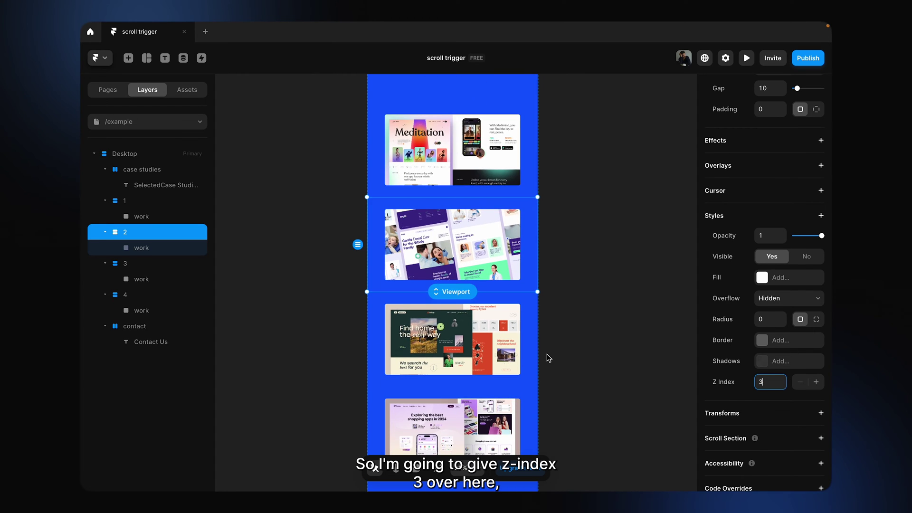
click(532, 360)
click(767, 382)
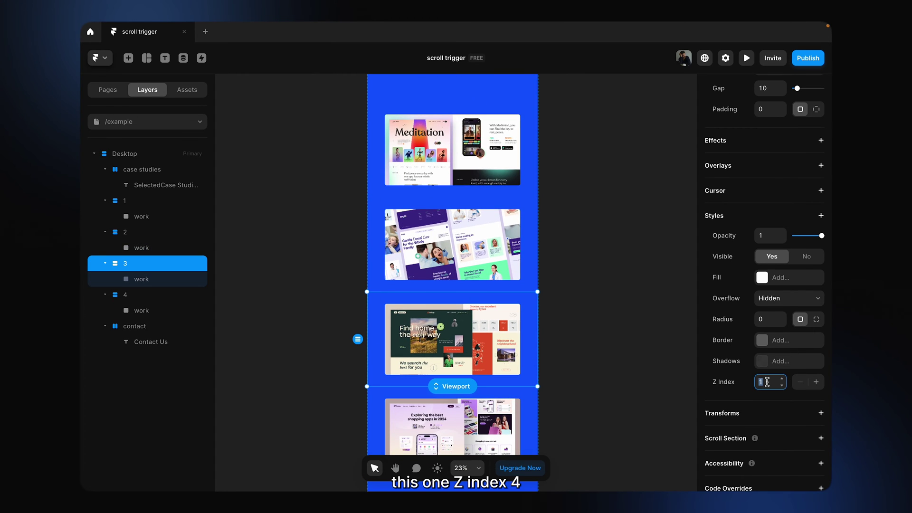
click(576, 389)
Step: Add a Z Index of 5 to case-study frame 4
scroll(576, 389, down, 3)
click(542, 353)
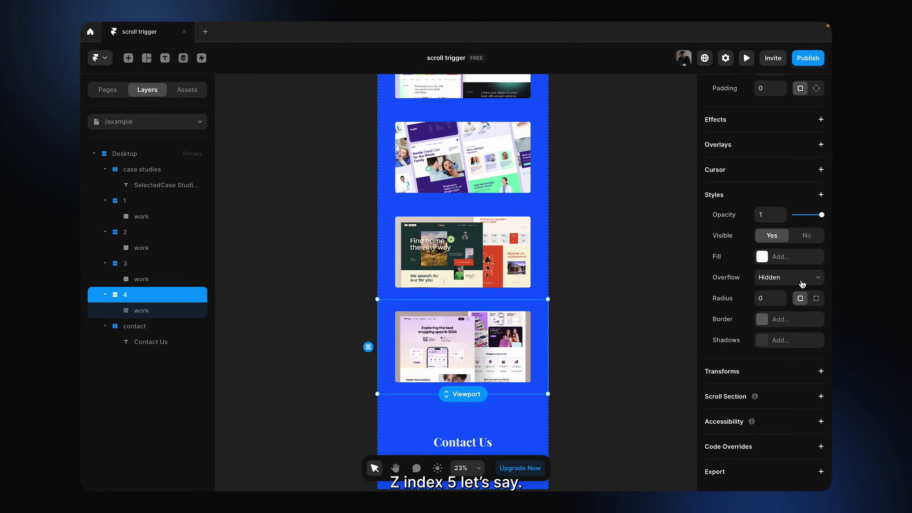
click(821, 195)
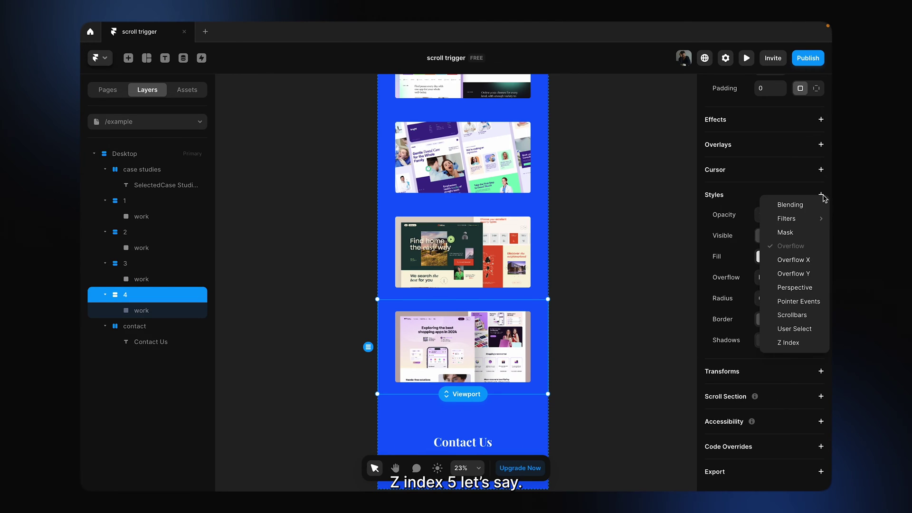
click(786, 343)
click(766, 361)
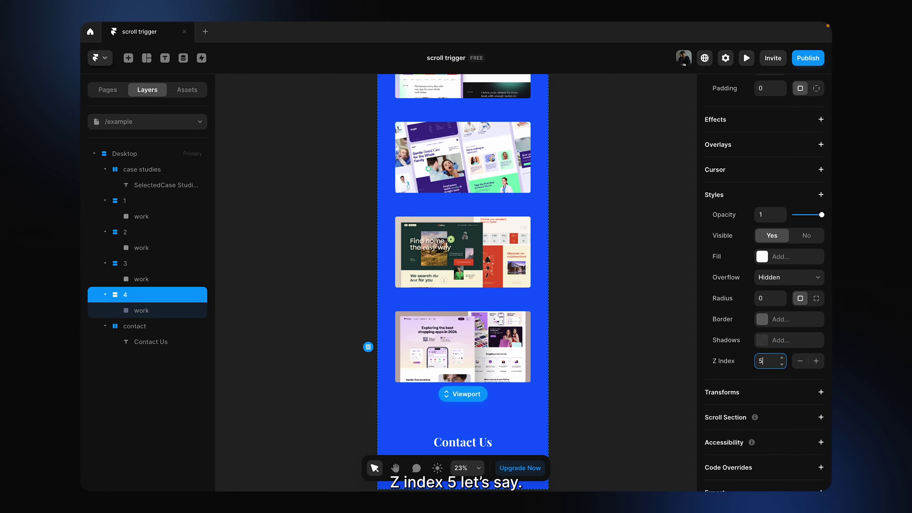
Step: Add a Z Index of 5 to the contact section
scroll(580, 375, down, 3)
click(540, 369)
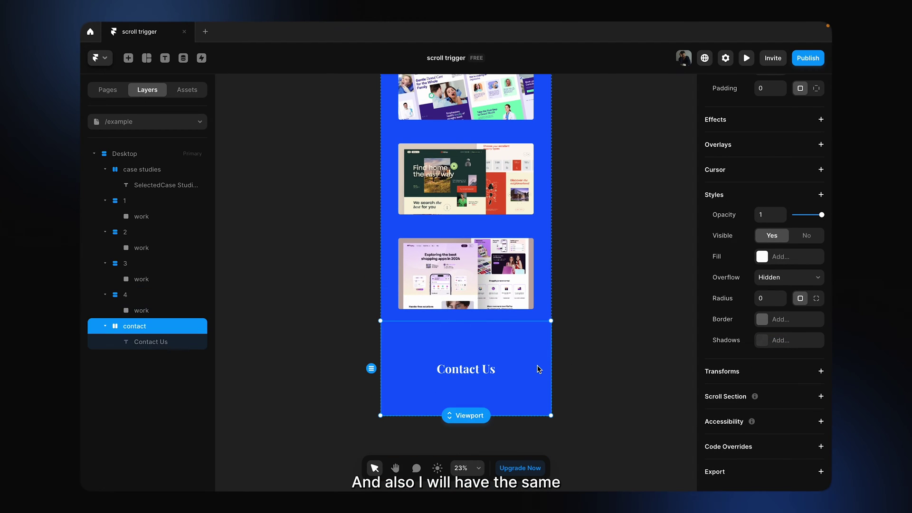
click(821, 195)
click(797, 343)
click(768, 362)
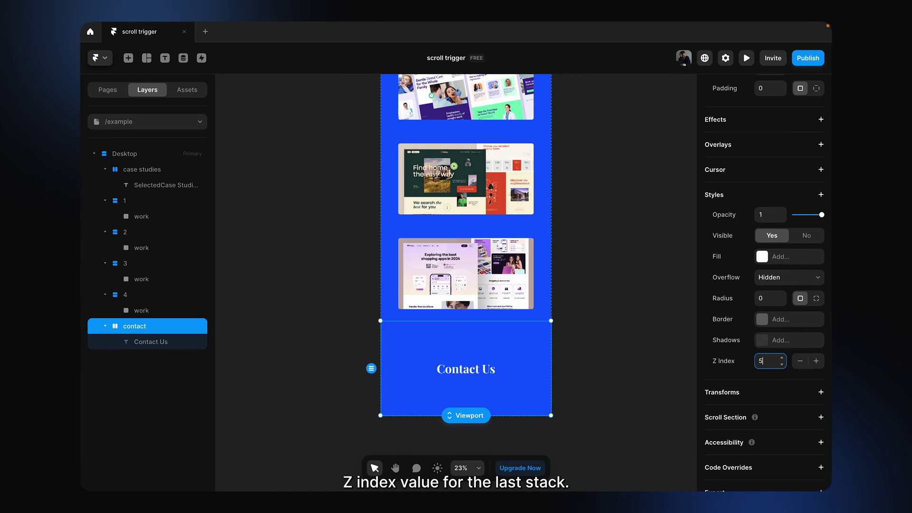
click(609, 341)
scroll(612, 340, up, 4)
scroll(612, 340, up, 4)
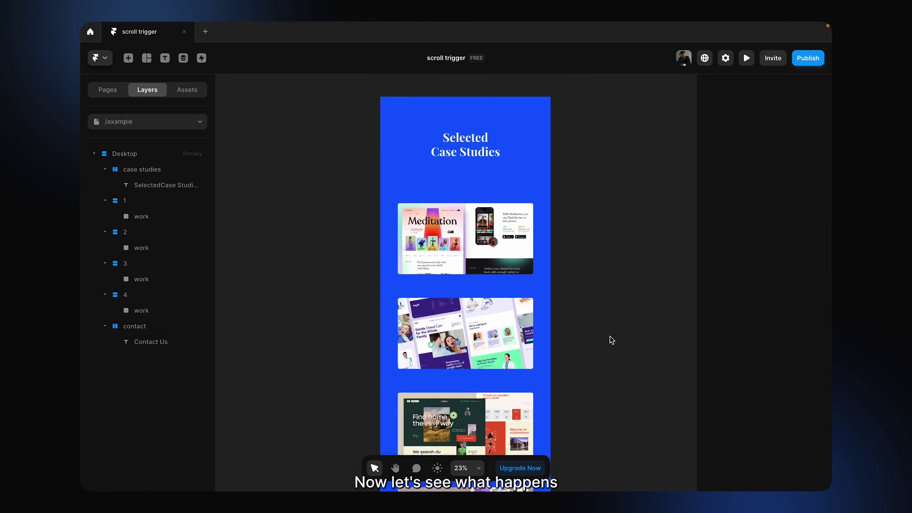
click(381, 175)
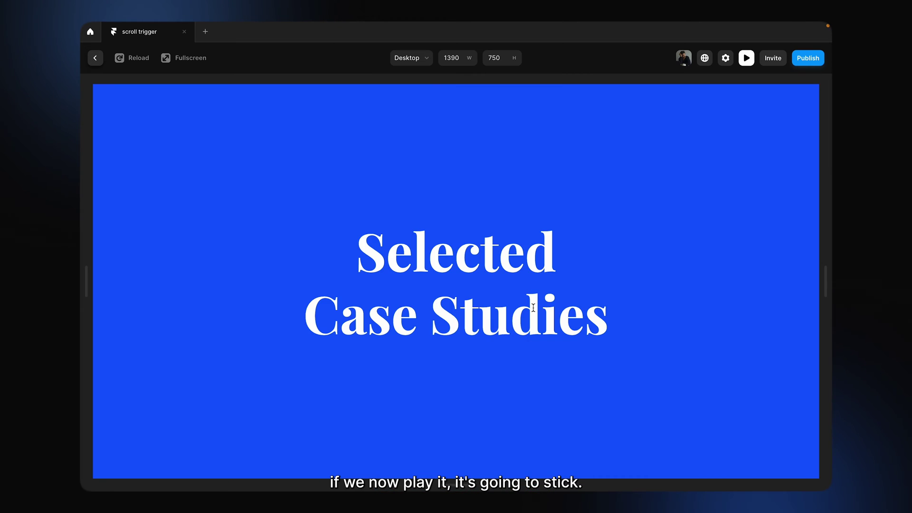
scroll(534, 307, down, 6)
scroll(534, 308, down, 5)
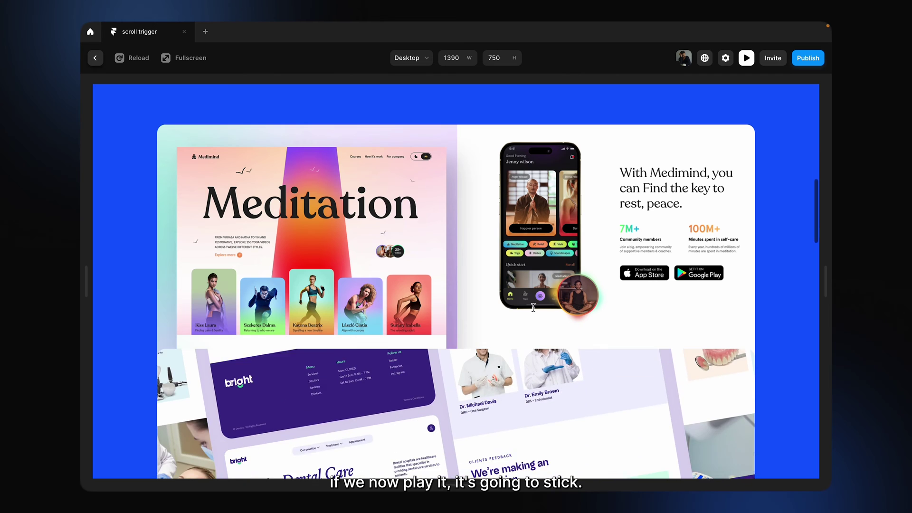
scroll(533, 308, down, 5)
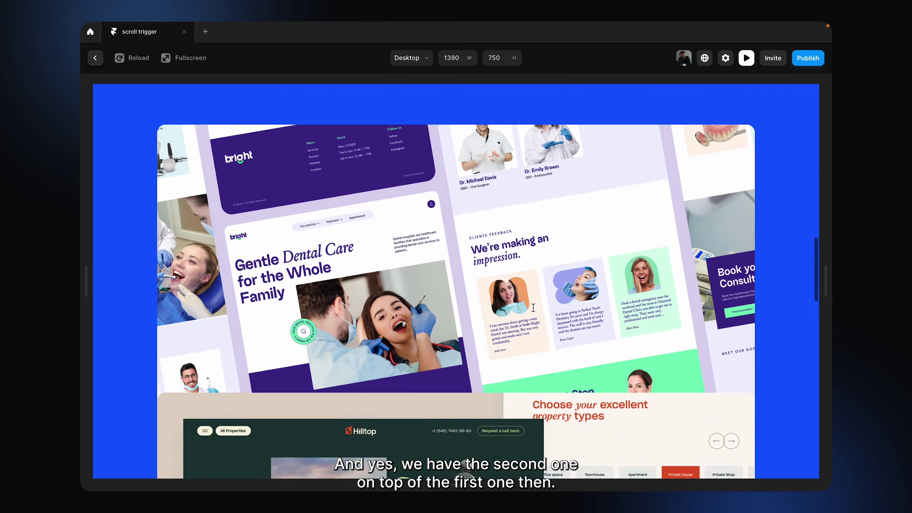
scroll(533, 308, down, 5)
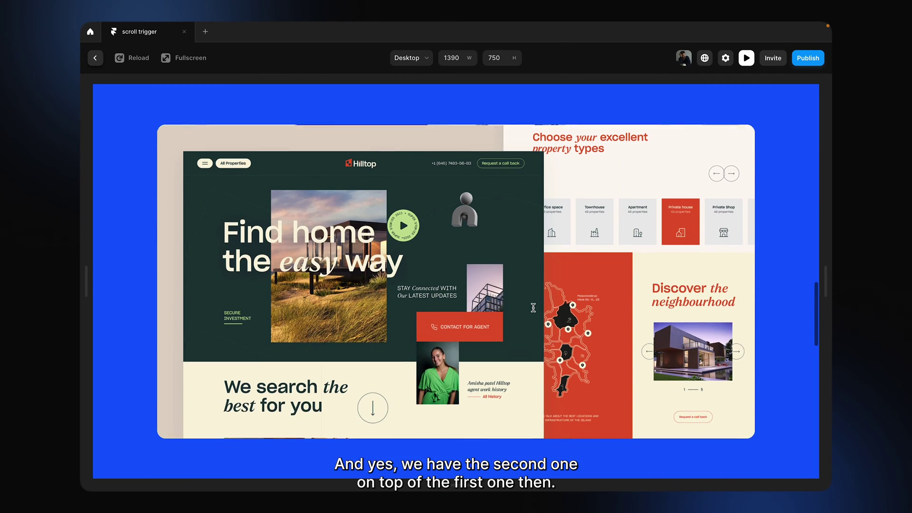
scroll(533, 308, down, 5)
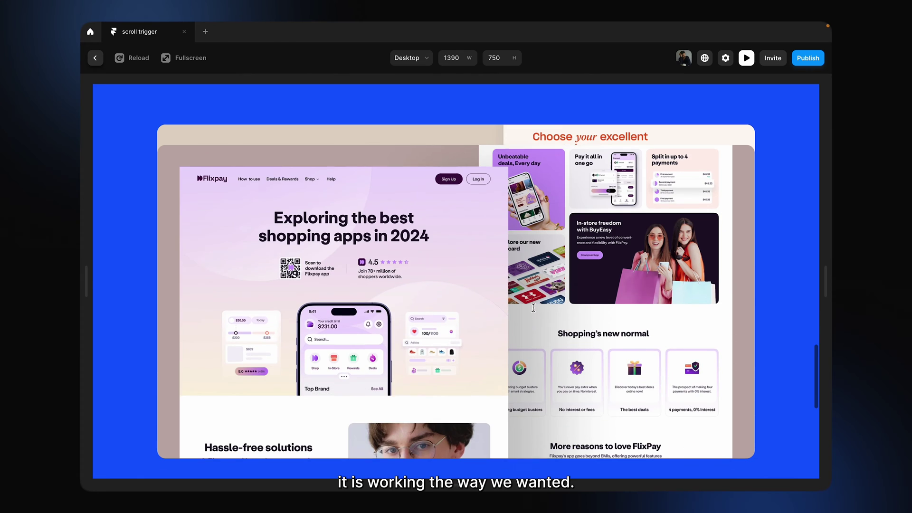
scroll(534, 308, down, 5)
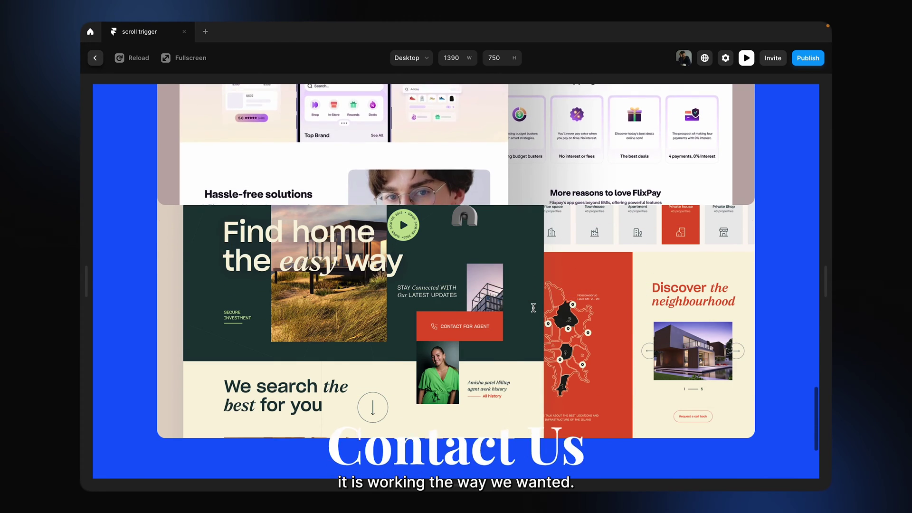
scroll(533, 308, up, 3)
scroll(533, 308, up, 10)
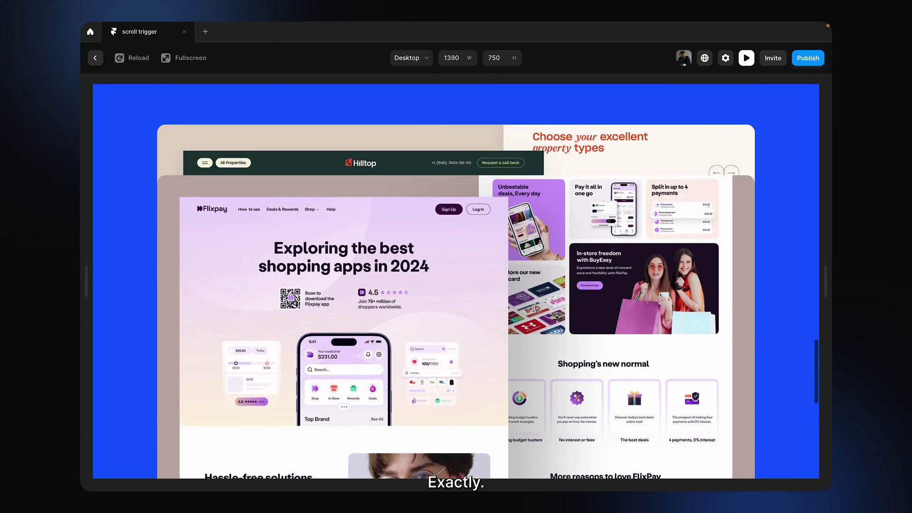
scroll(533, 308, up, 5)
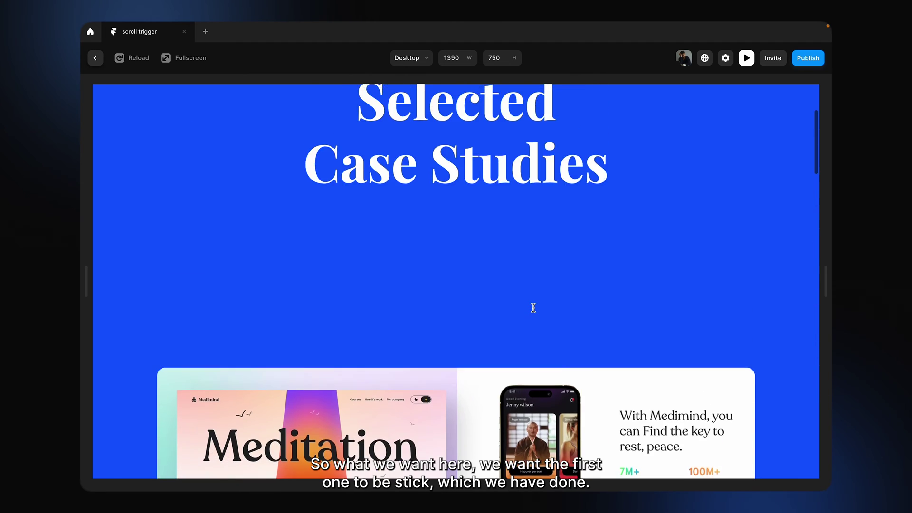
scroll(533, 308, down, 5)
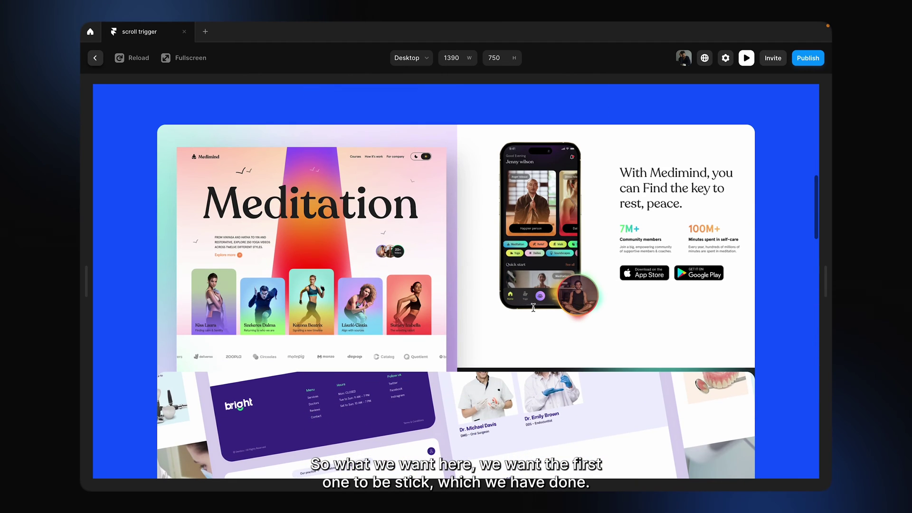
scroll(533, 308, down, 3)
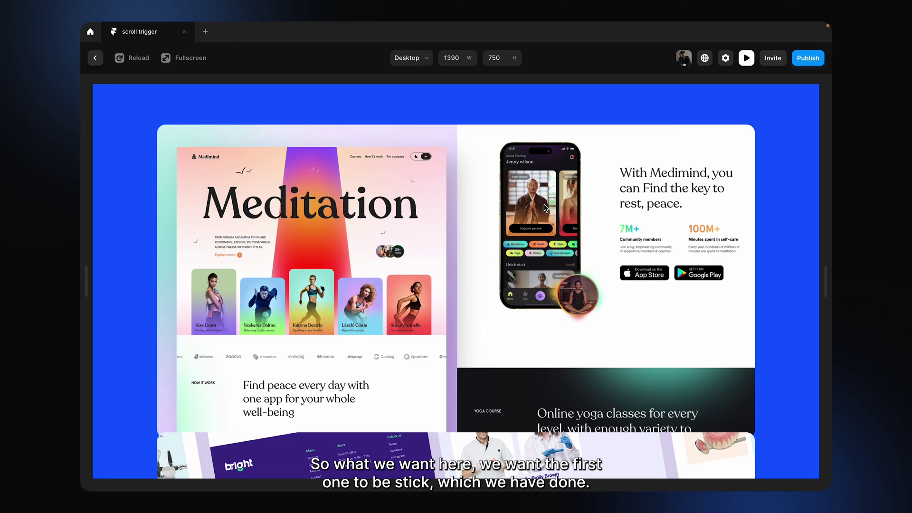
scroll(545, 209, down, 3)
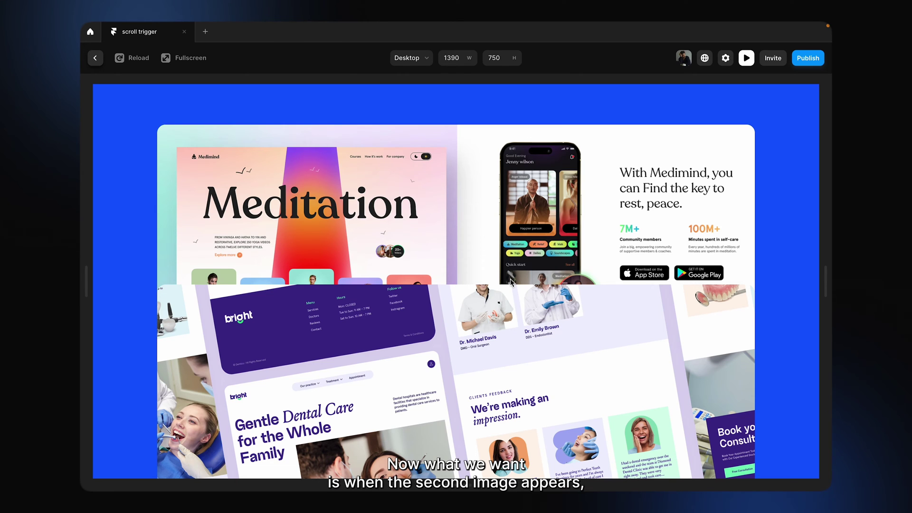
scroll(511, 283, up, 2)
scroll(492, 345, down, 3)
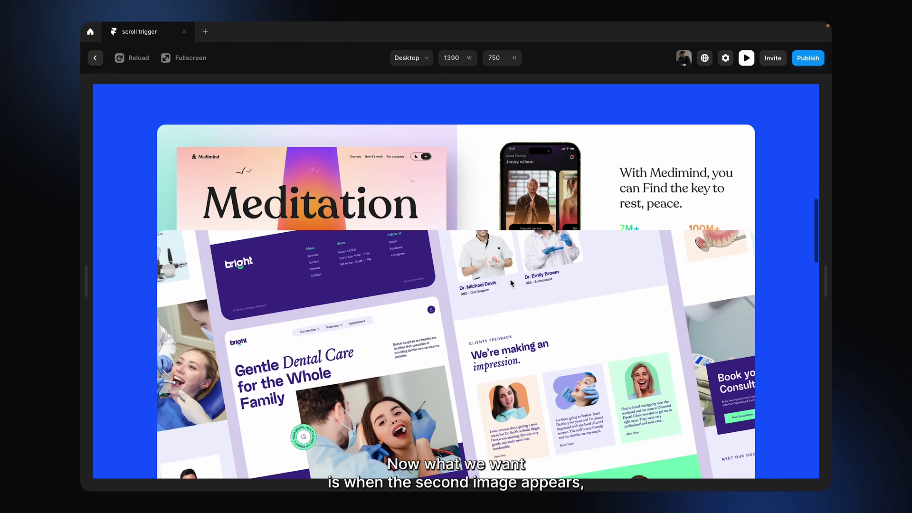
scroll(492, 345, up, 3)
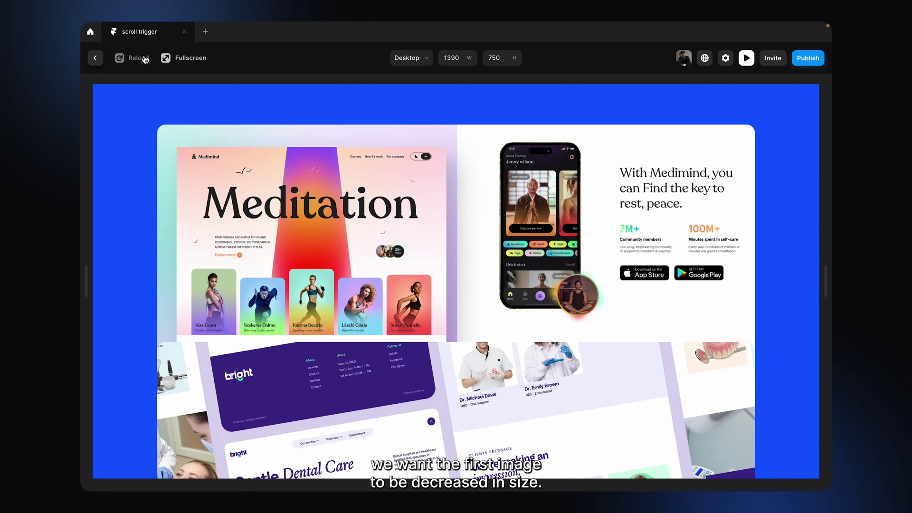
click(95, 61)
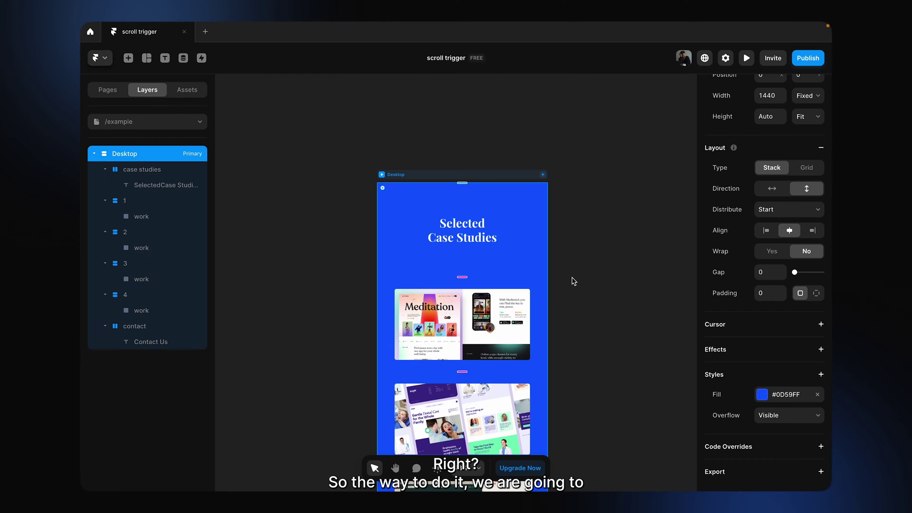
Step: Add a Scroll Section named 1 to case-study stack 1
click(612, 290)
scroll(608, 287, down, 1)
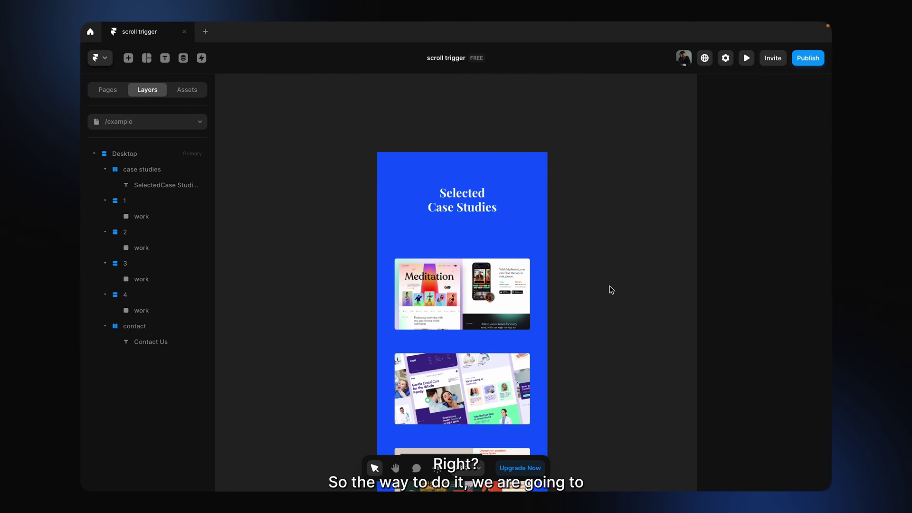
click(508, 278)
click(539, 277)
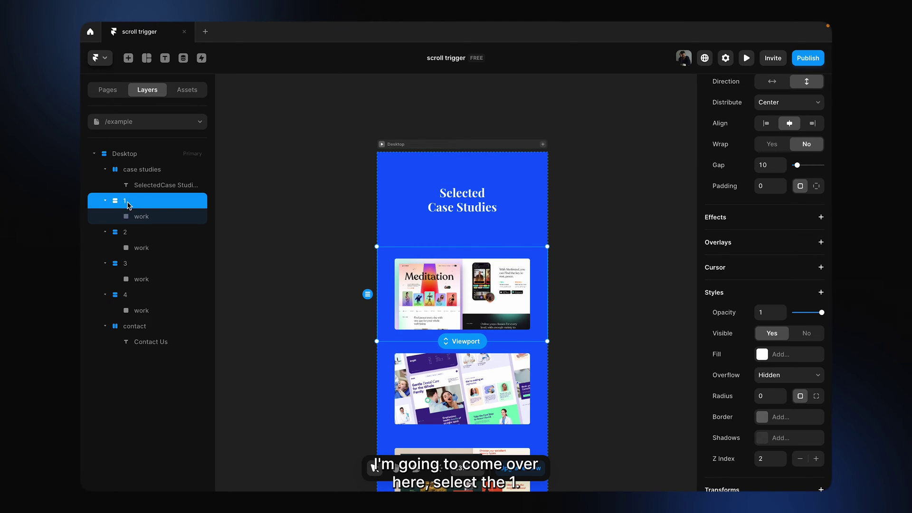
scroll(758, 309, down, 4)
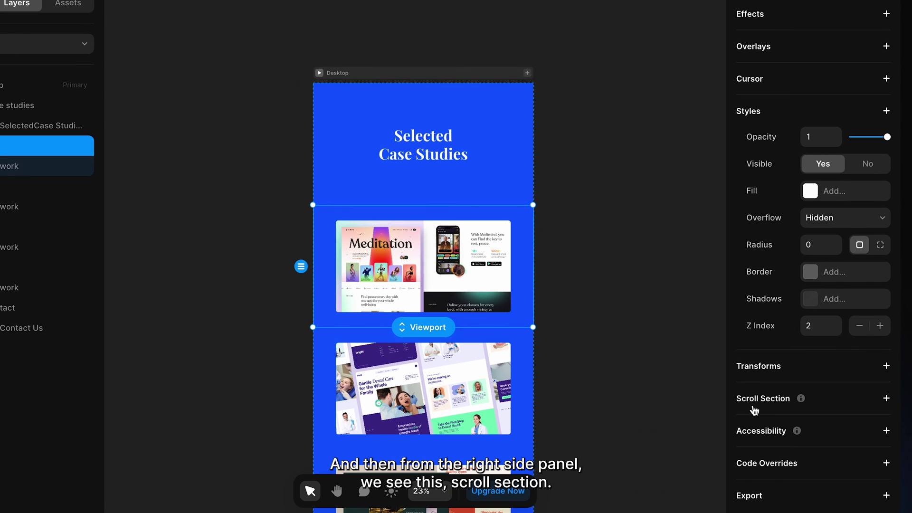
click(886, 399)
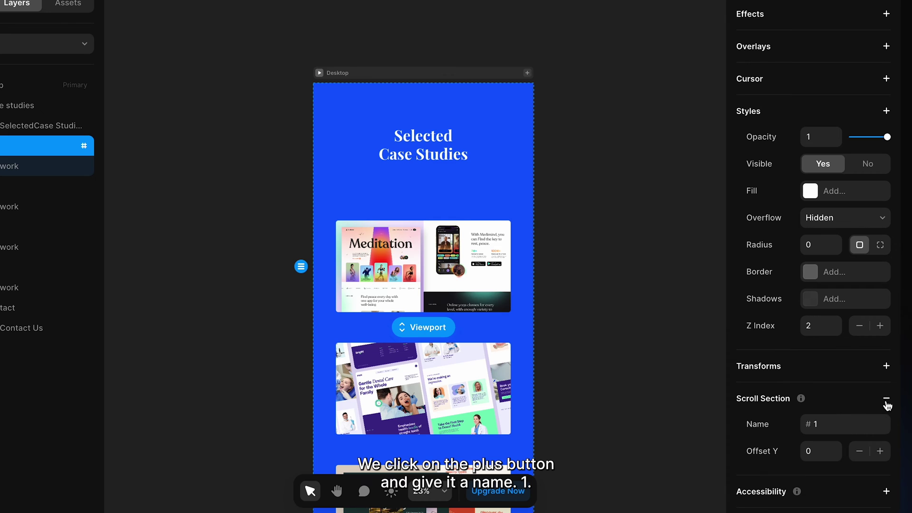
click(842, 423)
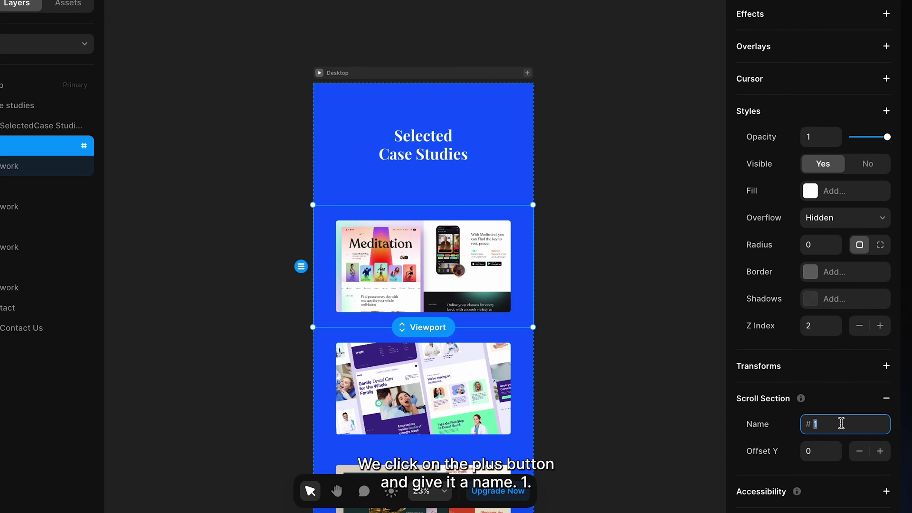
text(1)
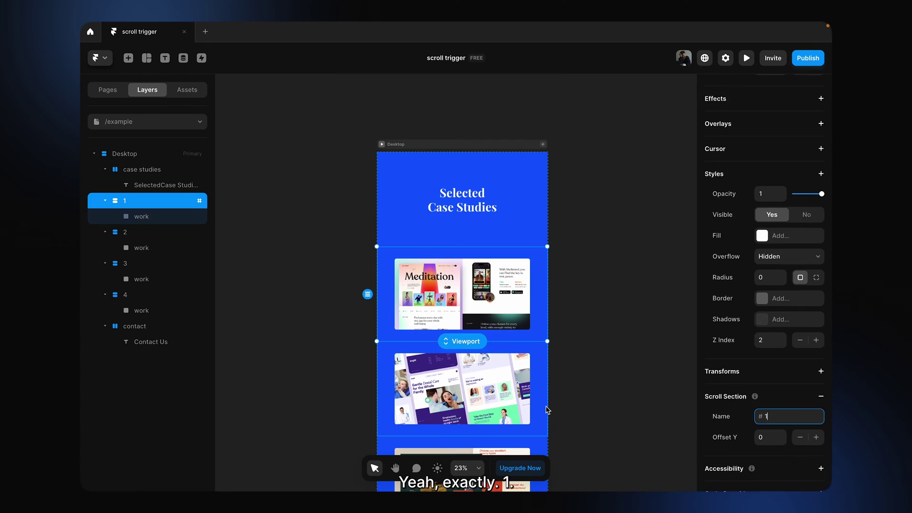
click(530, 415)
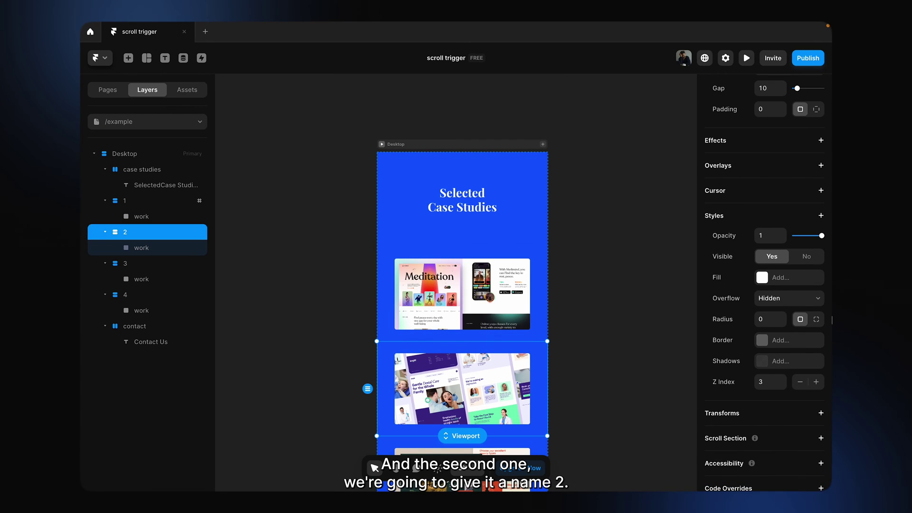
Step: Add a Scroll Section to stack 2, keeping the name 2
scroll(823, 354, down, 2)
click(821, 399)
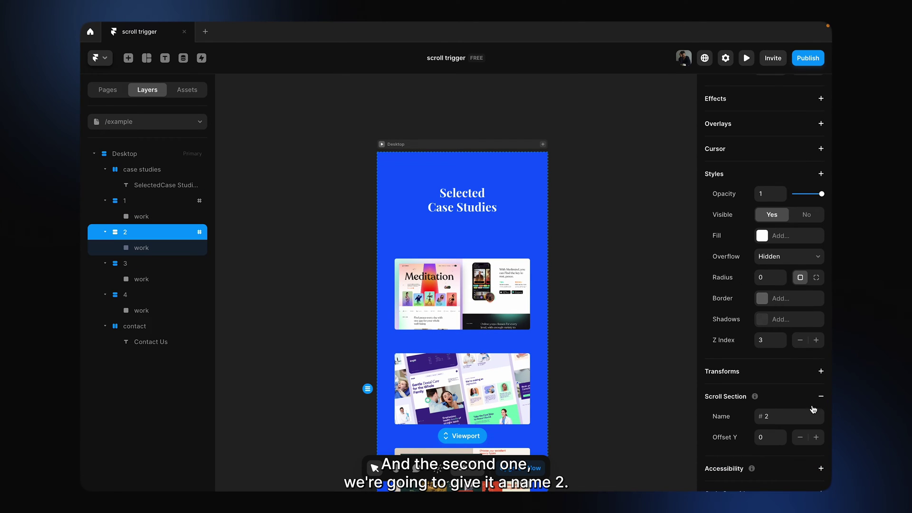
click(775, 415)
key(Return)
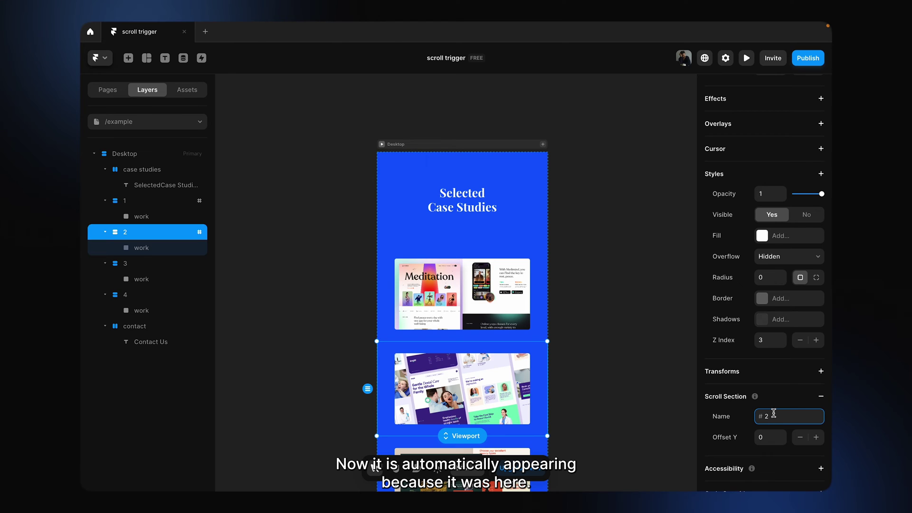
click(636, 414)
Step: View the Home page for comparison, then return to /example and select stack 3
click(177, 122)
click(139, 159)
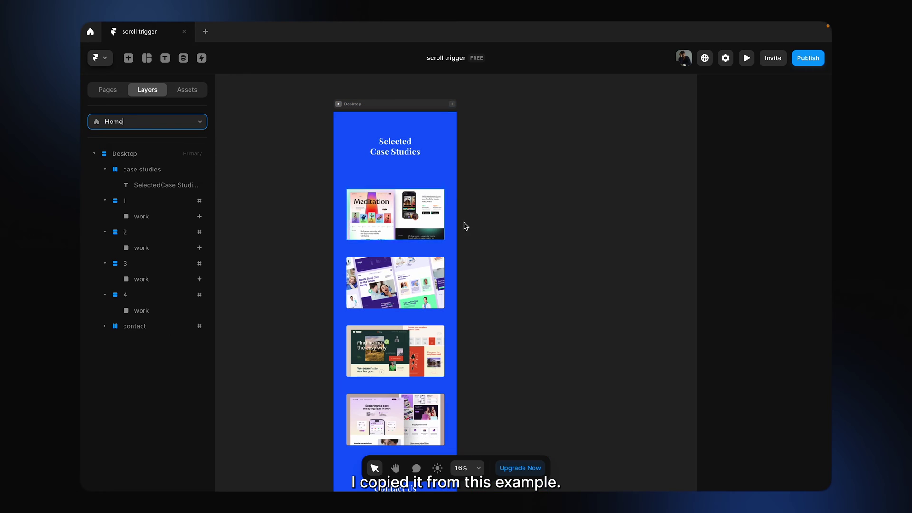
click(200, 122)
click(184, 170)
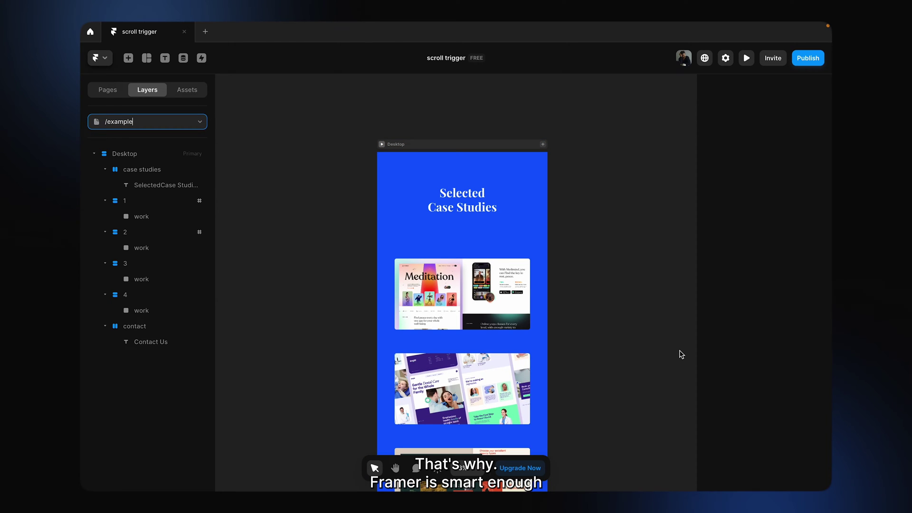
scroll(682, 354, down, 3)
click(540, 385)
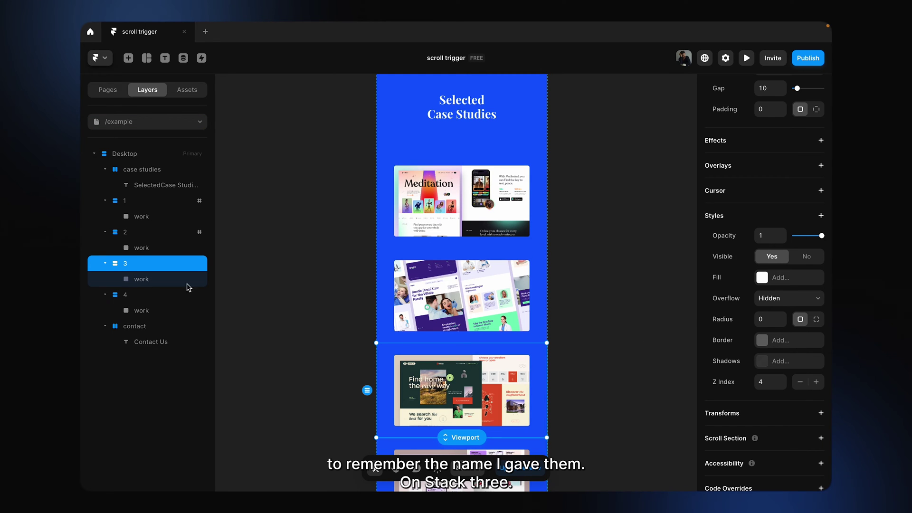
Step: Add a Scroll Section named 3 to stack 3
scroll(817, 319, down, 2)
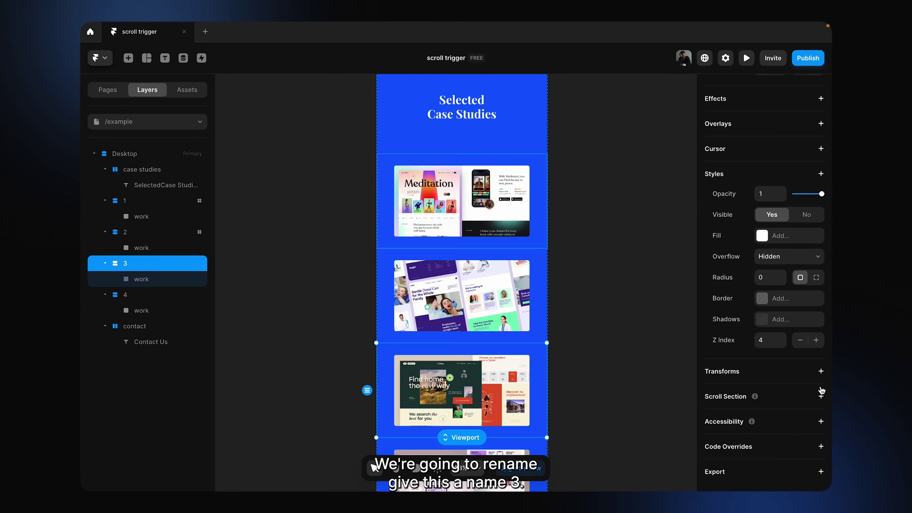
click(822, 397)
click(784, 418)
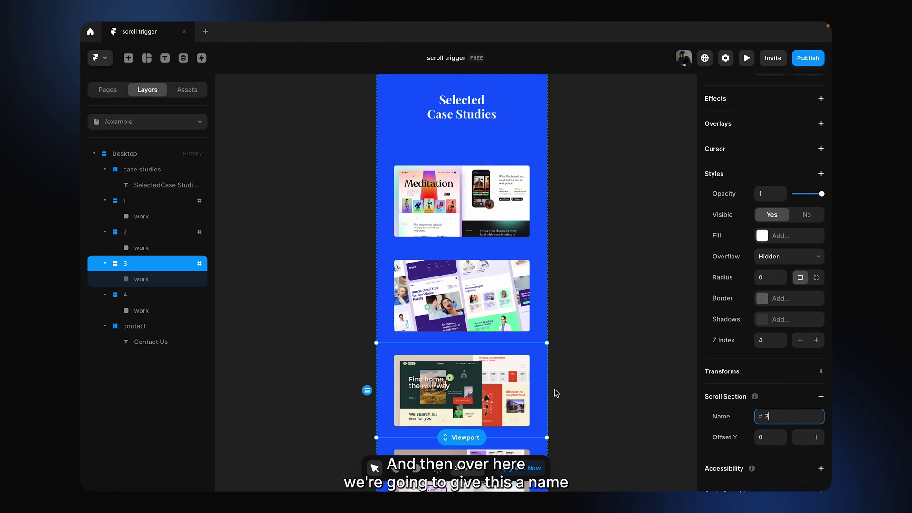
Step: Add a Scroll Section named 4 to stack 4
scroll(554, 391, down, 2)
click(532, 380)
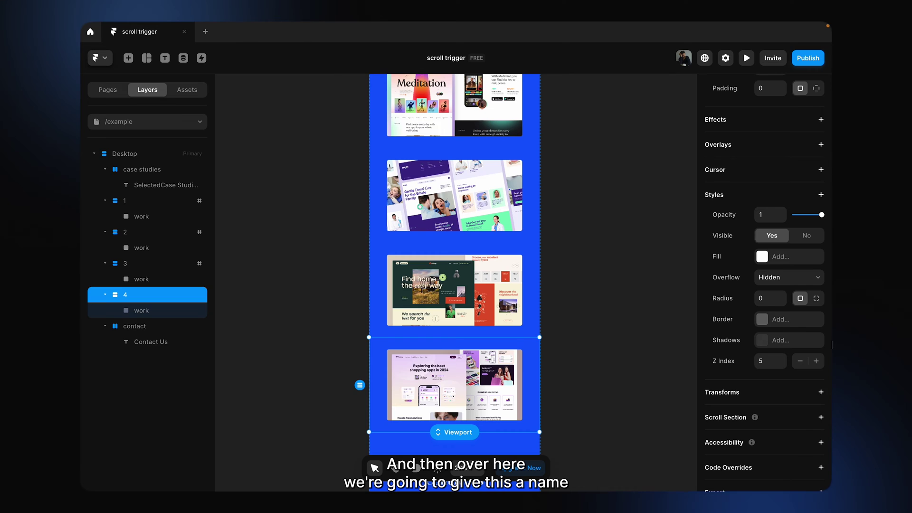
scroll(832, 344, down, 1)
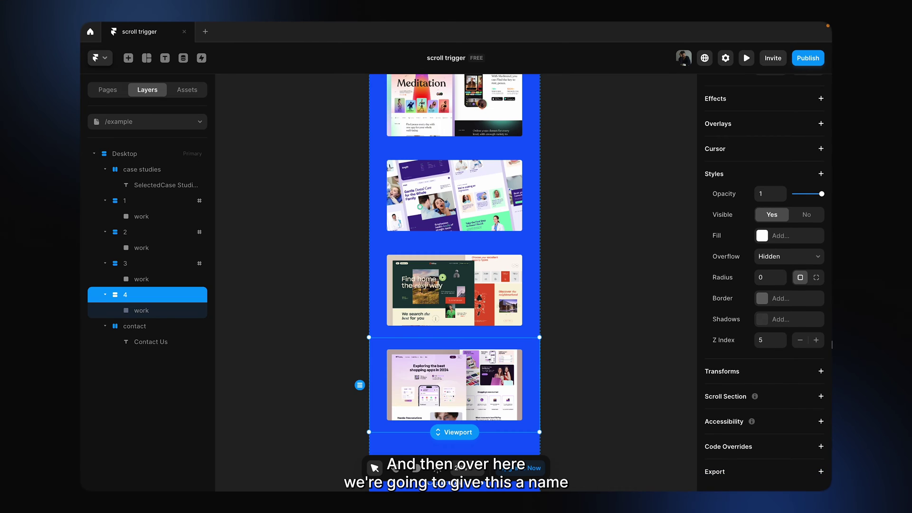
click(821, 397)
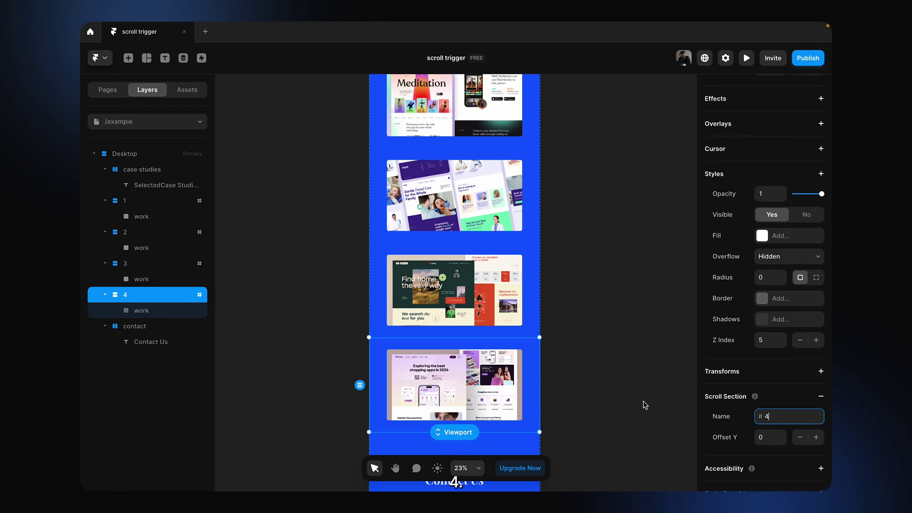
click(629, 399)
scroll(629, 399, down, 3)
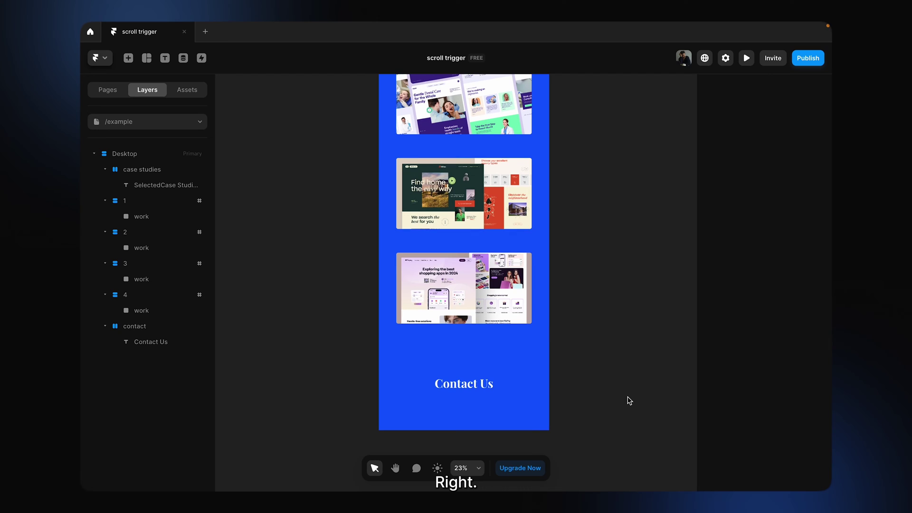
Step: Add a Scroll Section named 'contact' to the Contact Us frame
click(534, 386)
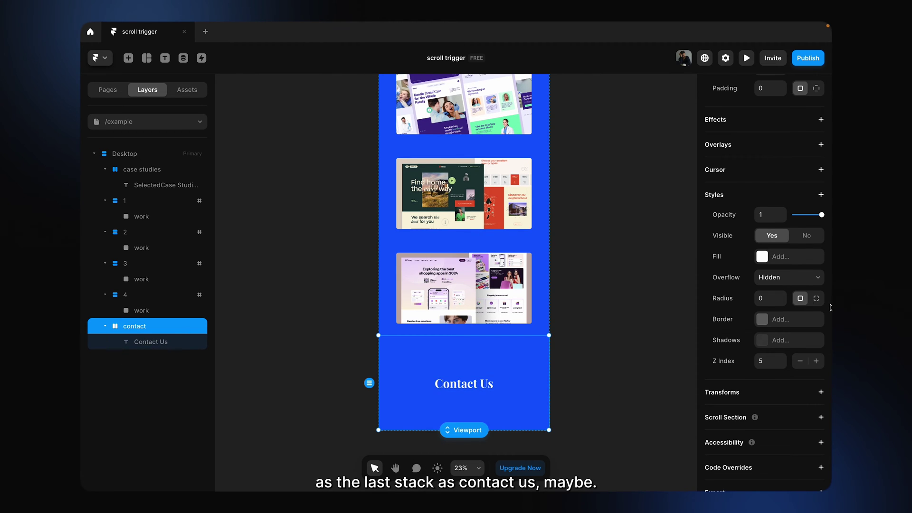
scroll(830, 308, down, 1)
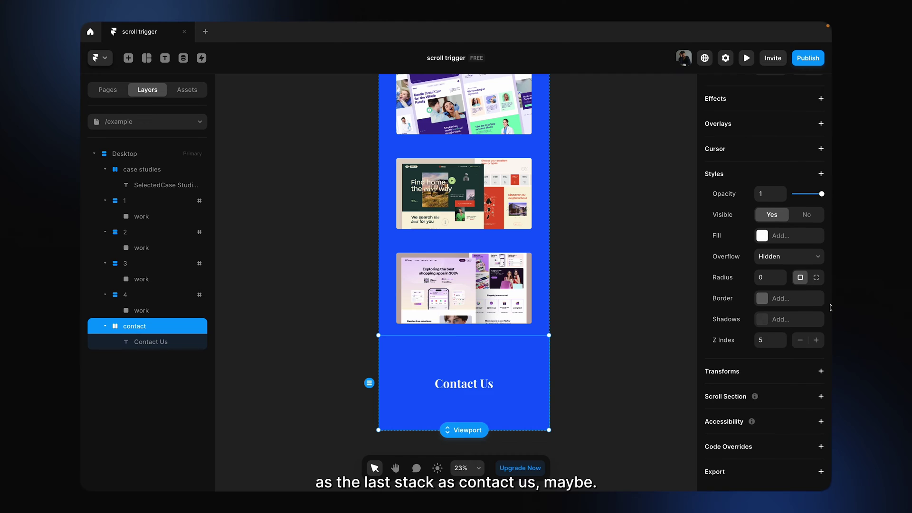
click(821, 400)
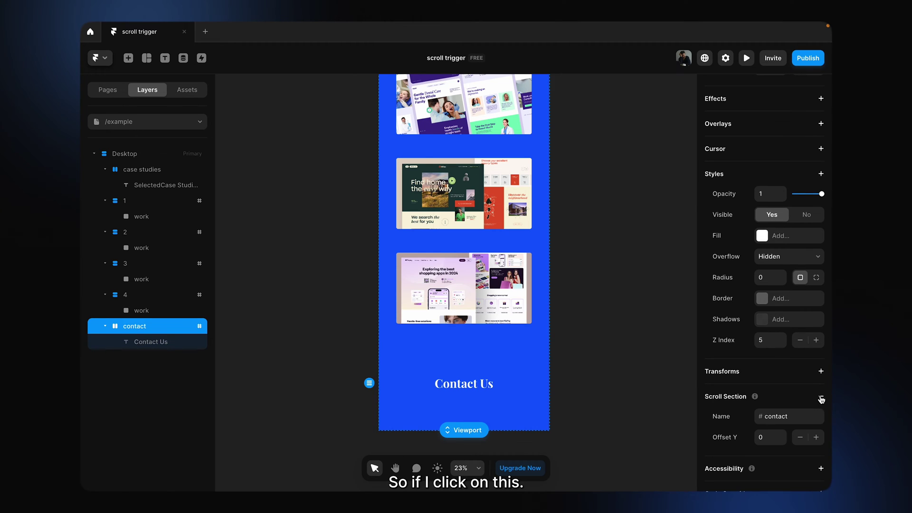
click(797, 418)
text(contac)
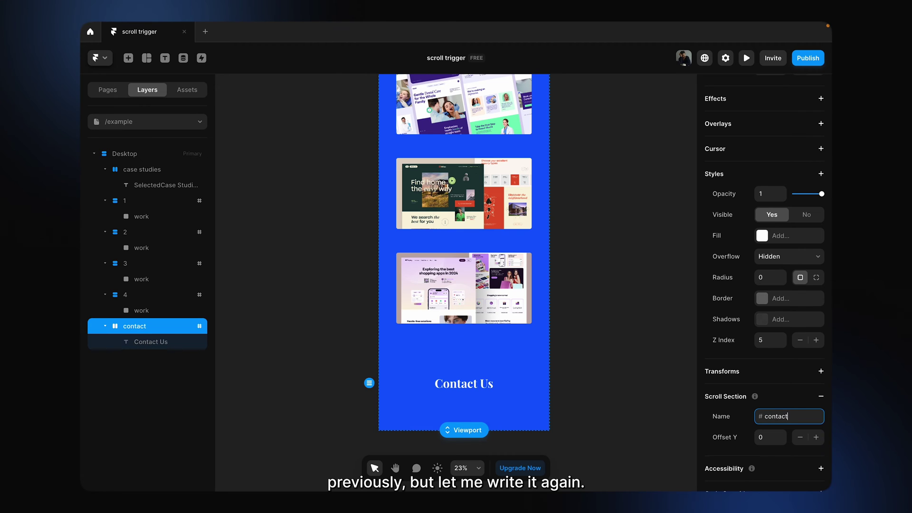
click(648, 387)
scroll(649, 391, up, 5)
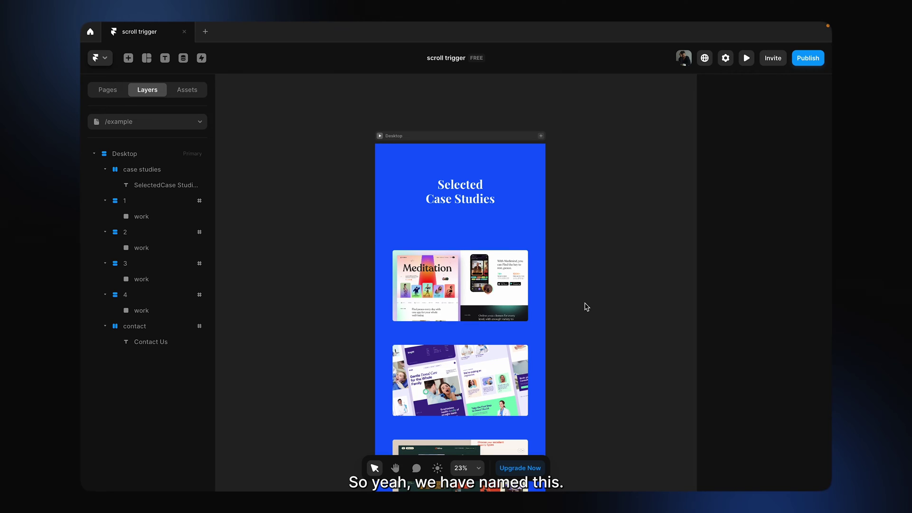
click(539, 272)
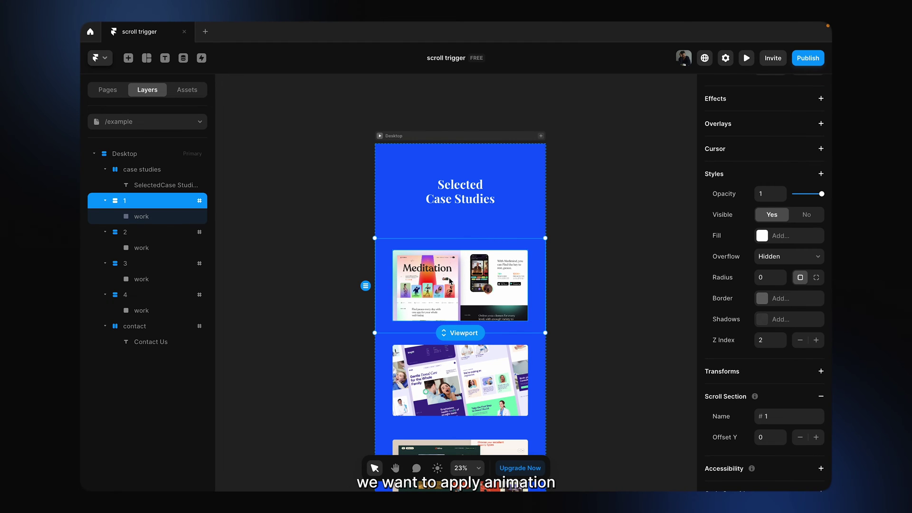
Step: Select stack 1's work card and bring up the list of effects to add
click(140, 217)
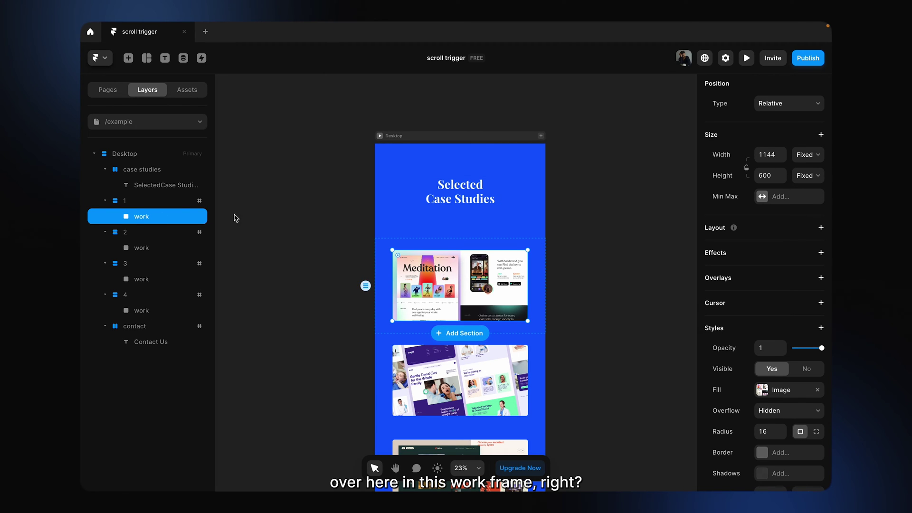
scroll(802, 207, up, 1)
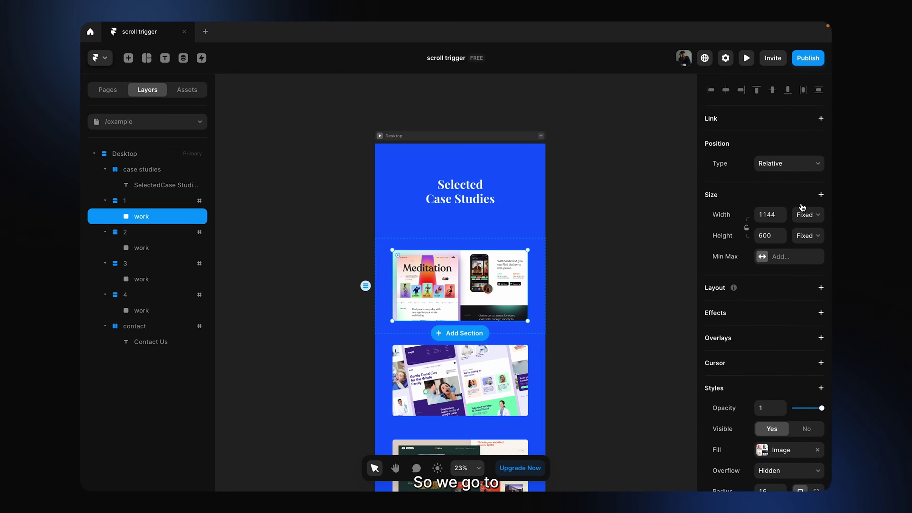
scroll(803, 207, down, 3)
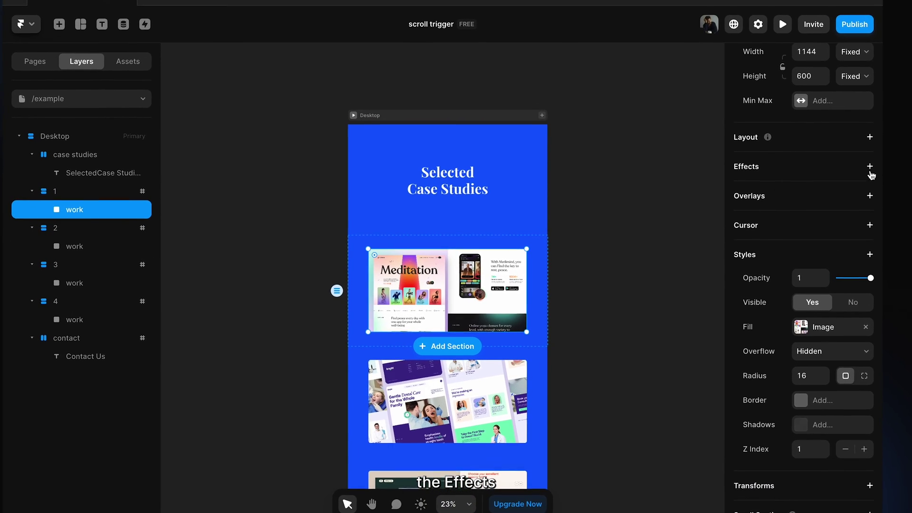
click(870, 166)
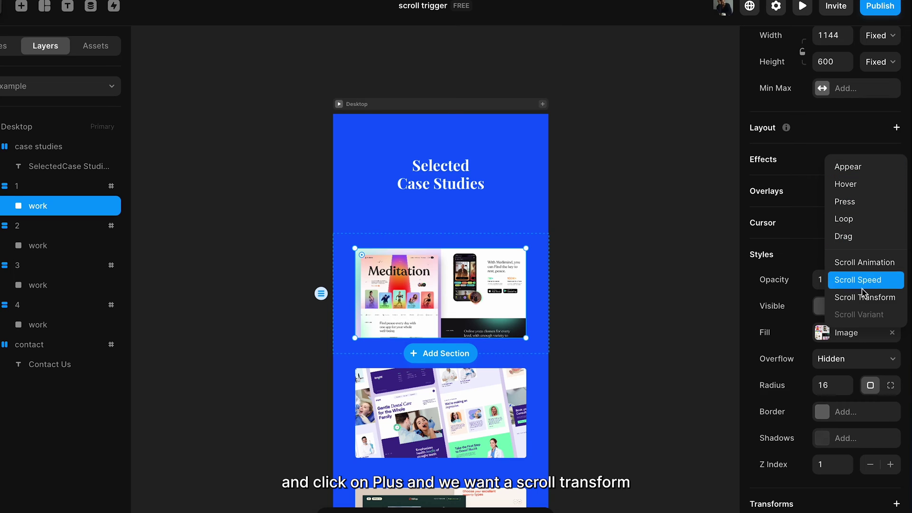